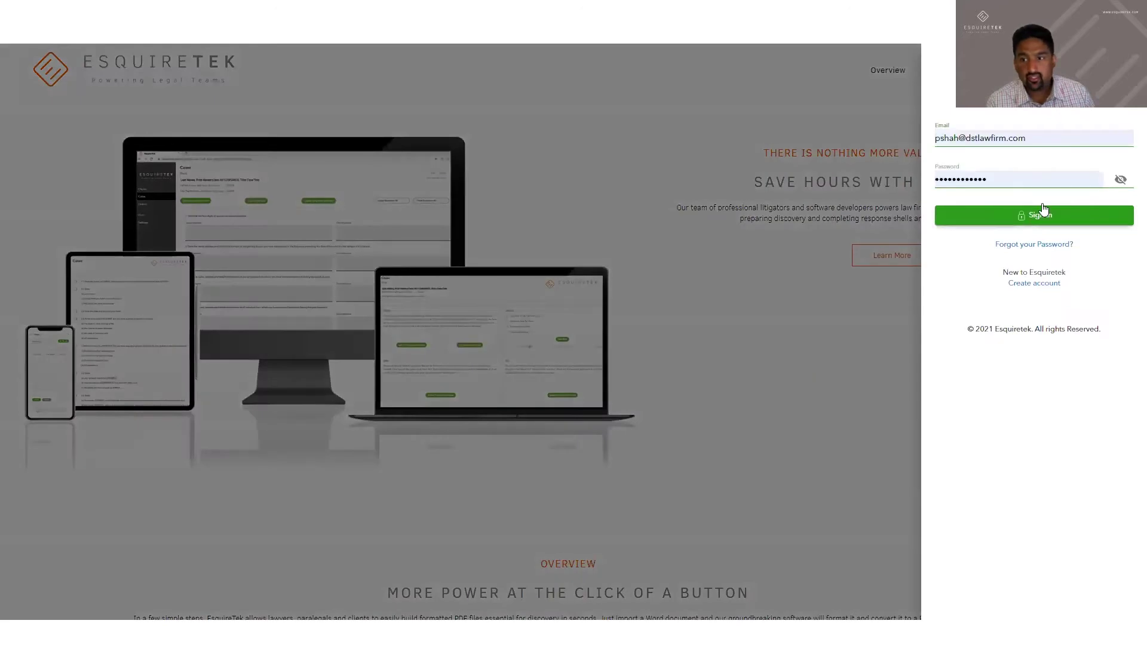
Sign in to the law firm's EsquireTek account with its e-mail and password
left_click(1042, 210)
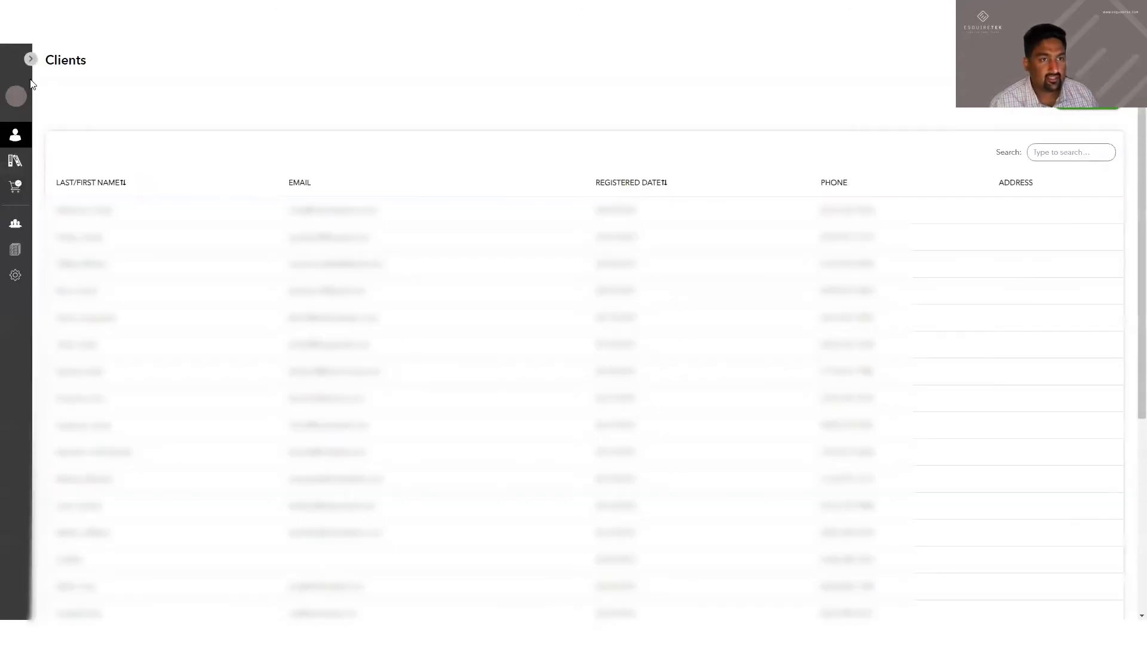
Create the client 'Last name, First Name' with the client's e-mail address and phone number
mouse_move(30, 79)
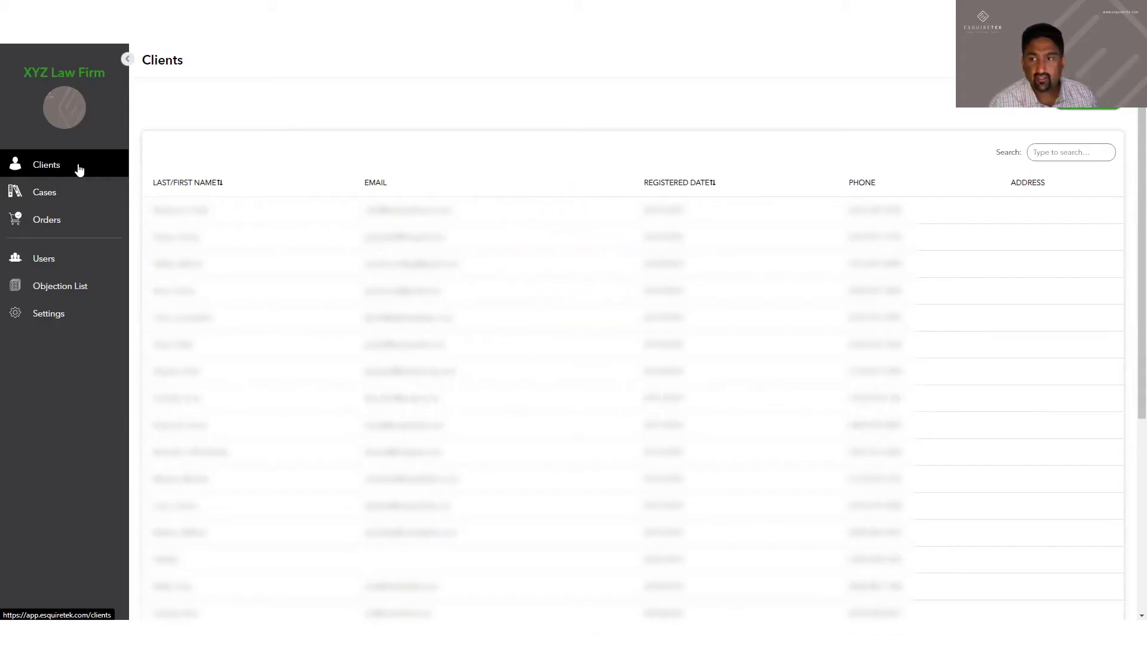
left_click(1062, 107)
left_click(717, 175)
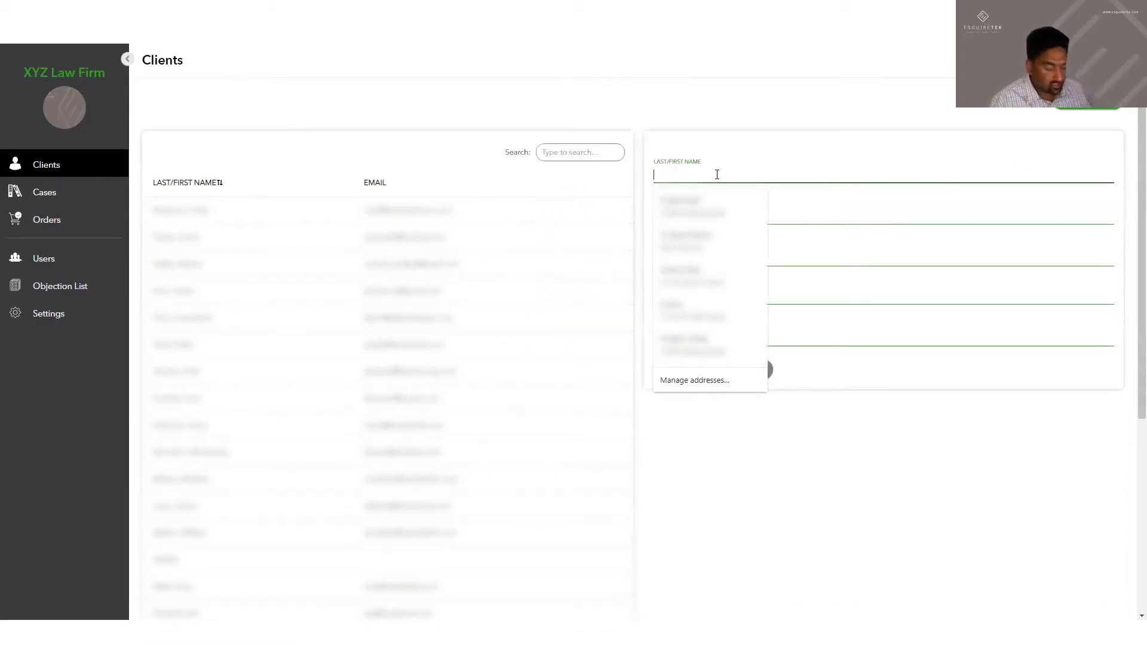
type("Last name, First Name")
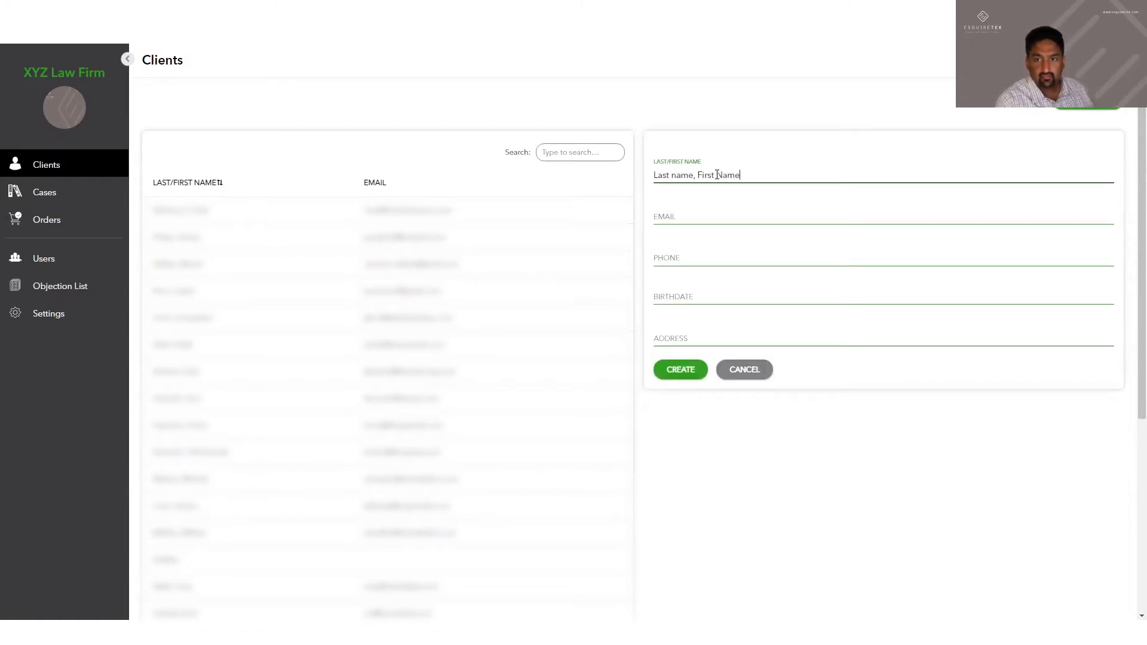
key("Tab")
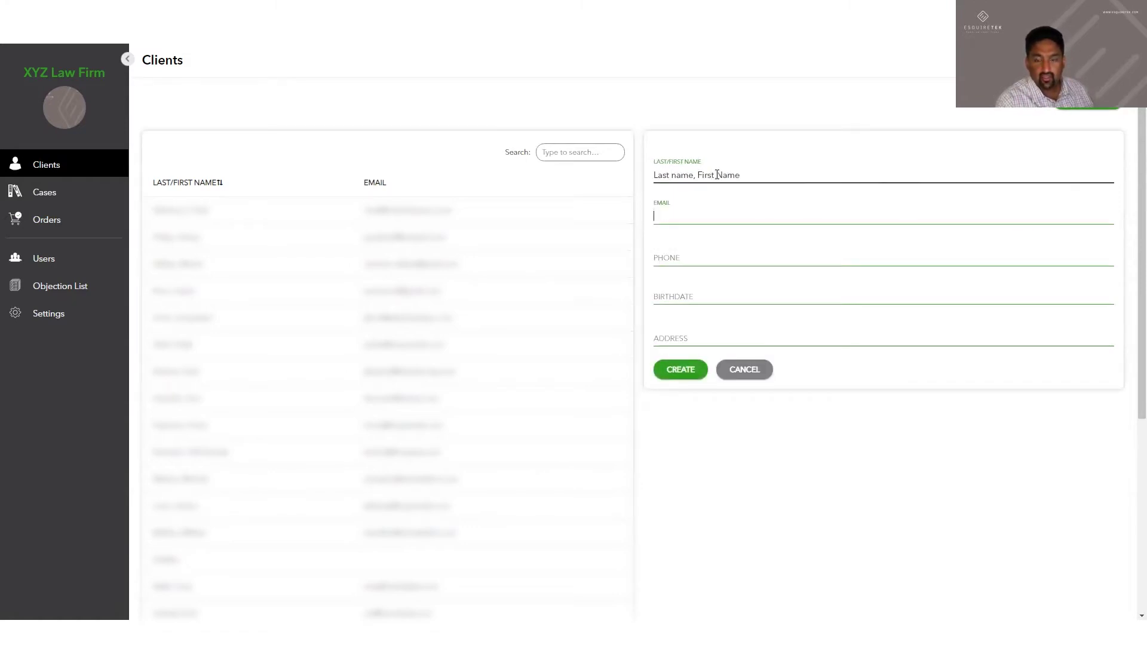
type("Client")
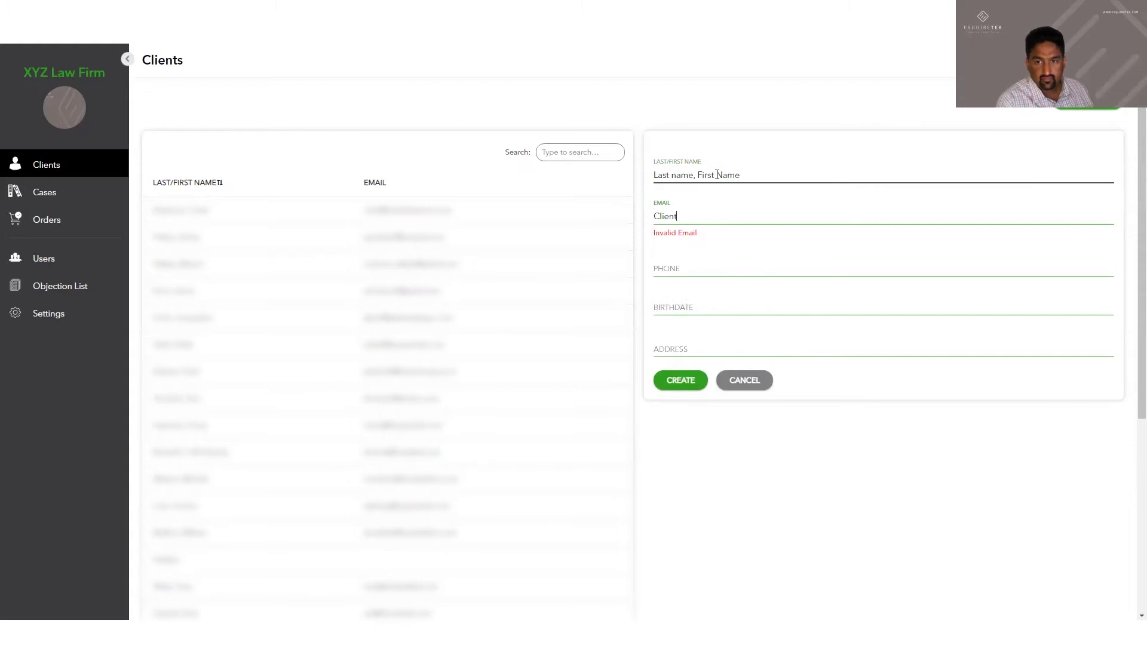
type("@lawfirm.com")
key("Tab")
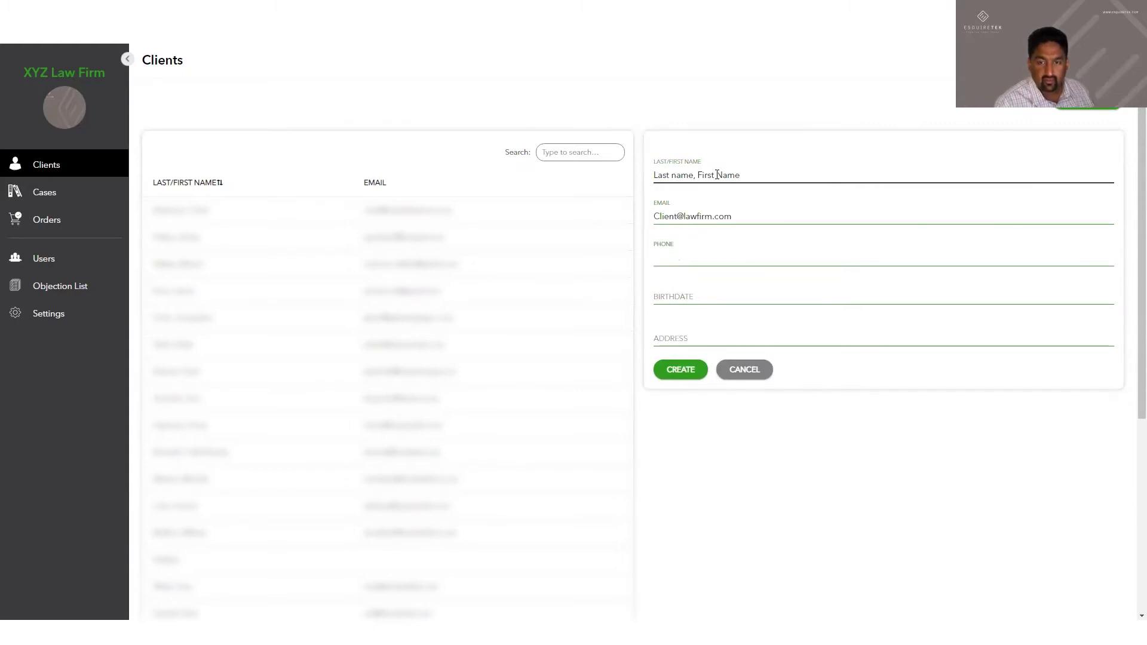
type("5625553333")
key("Tab")
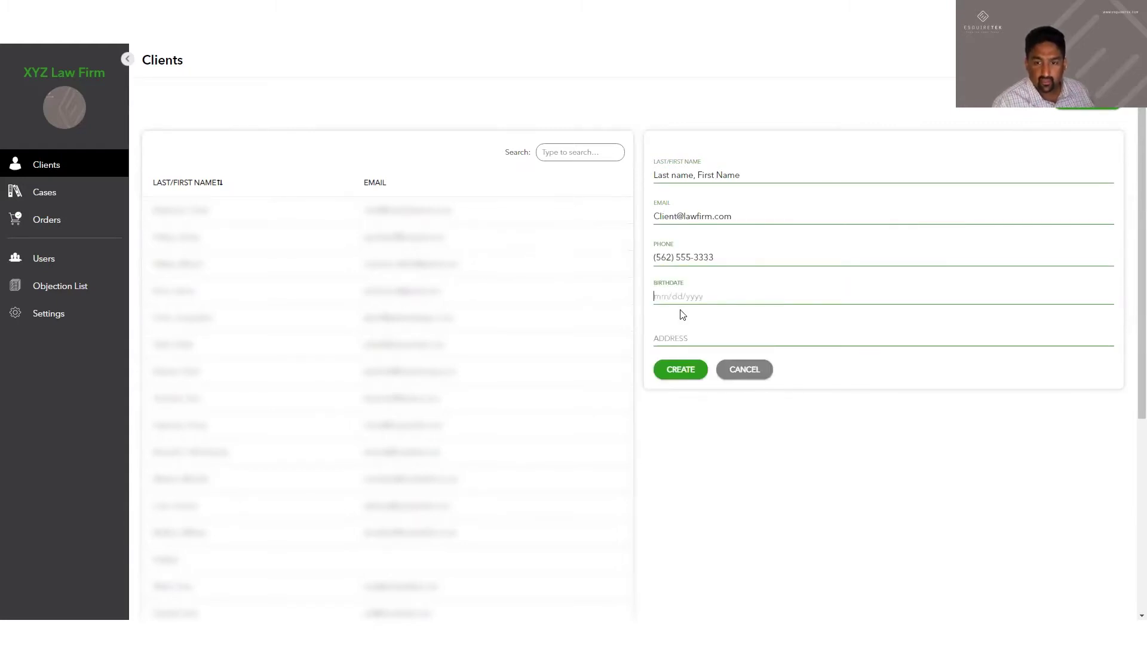
left_click(687, 370)
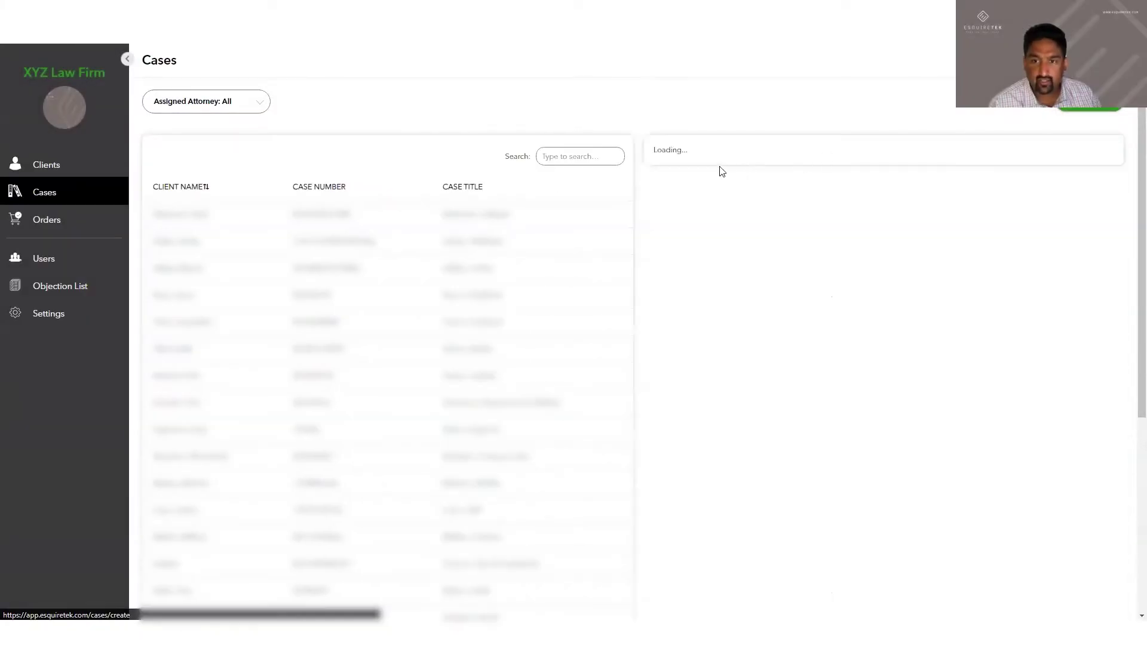
Start a case for the new client titled 'Last name v. Defendant', loss date 01/01/2019, number 30SCTV12222
left_click(703, 178)
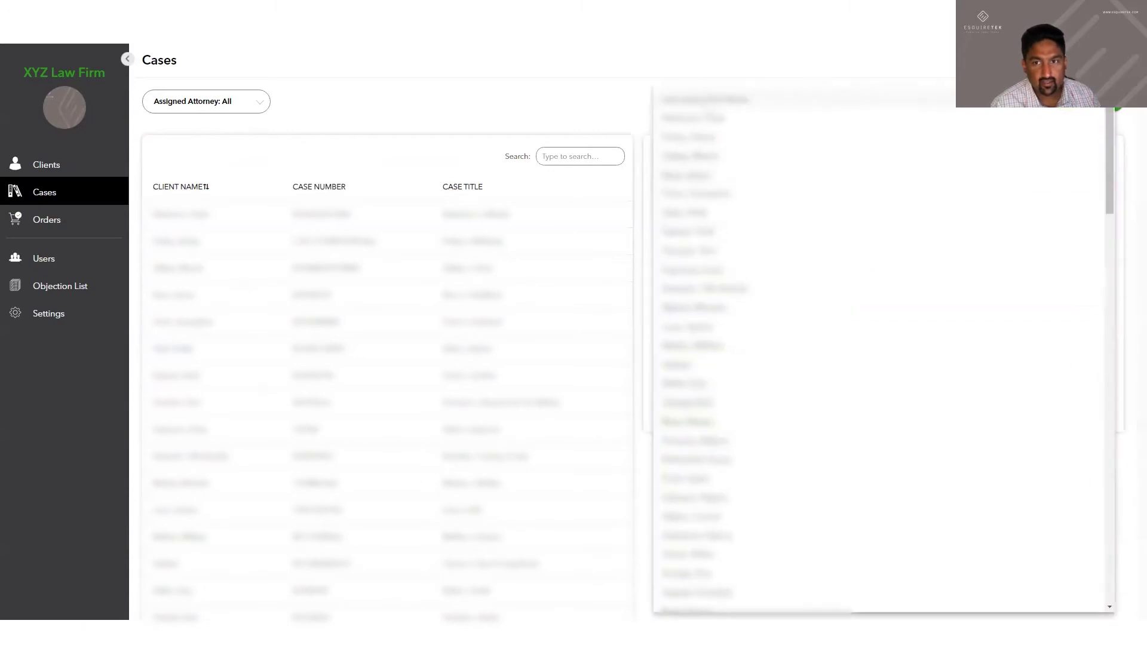
left_click(693, 118)
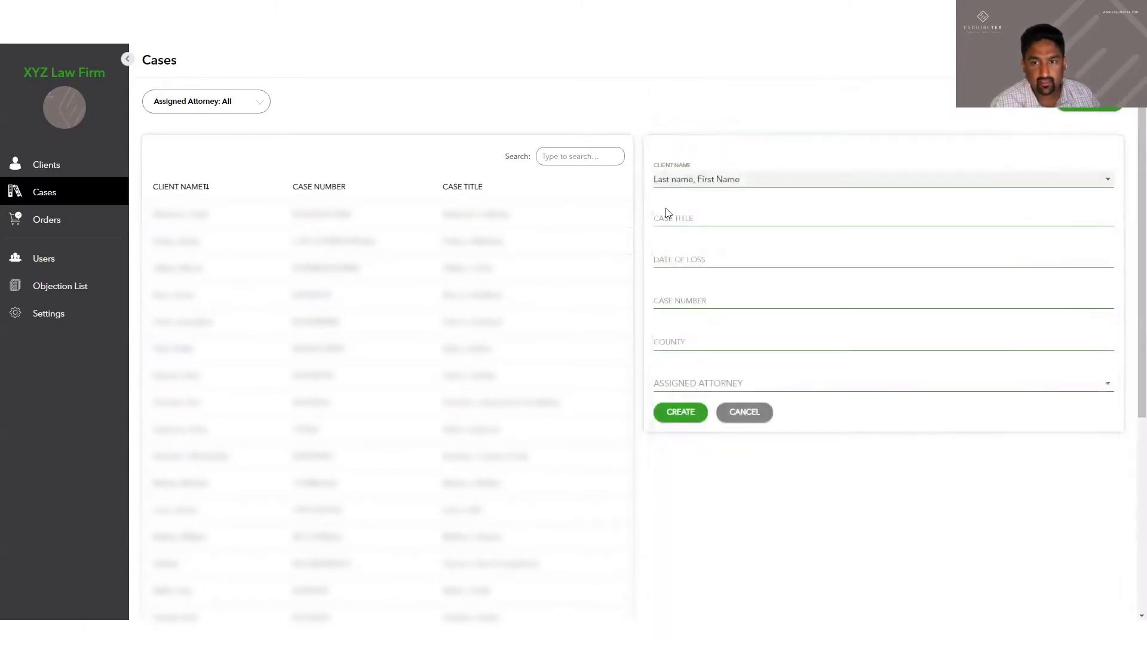
left_click(673, 220)
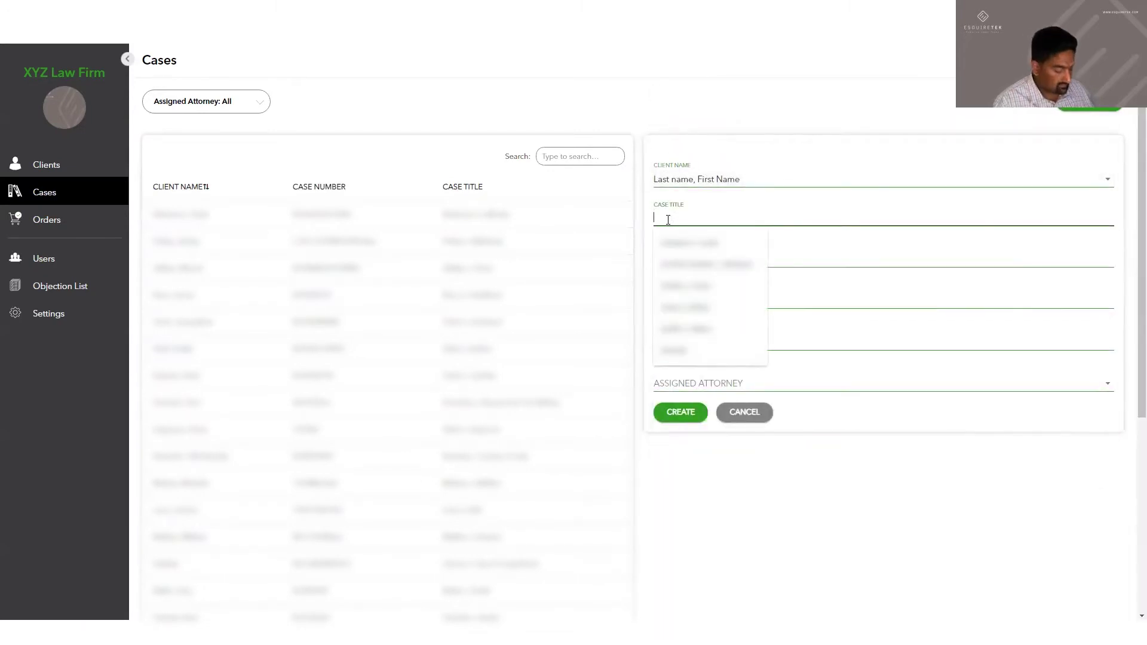
type("Last name v. Defendant")
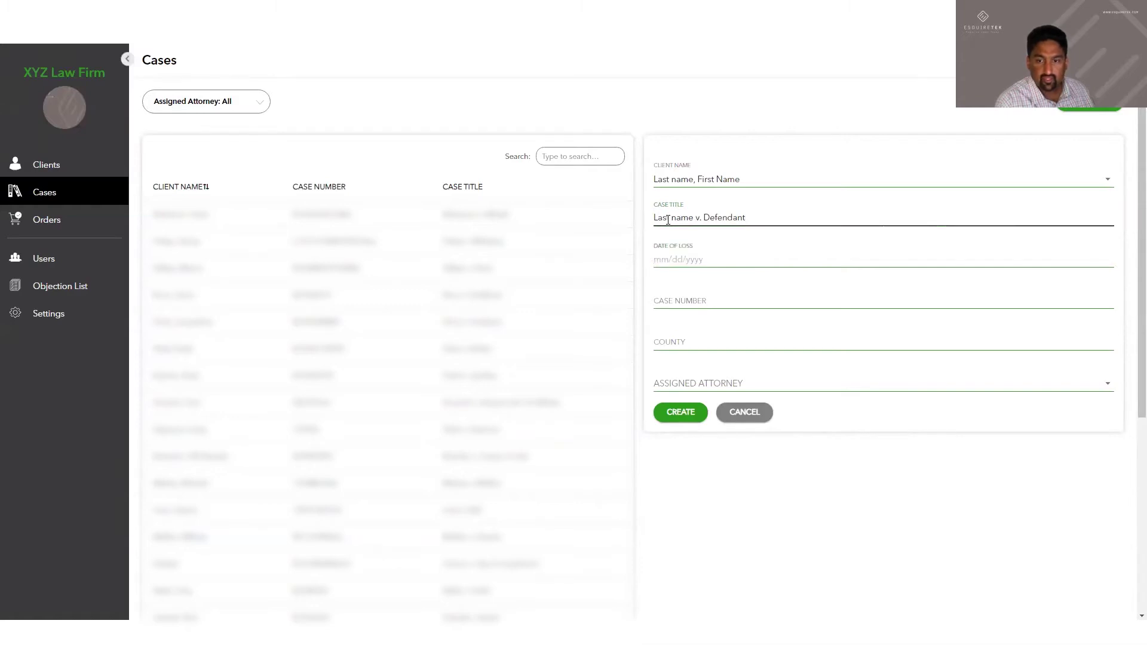
type("01/01/2019")
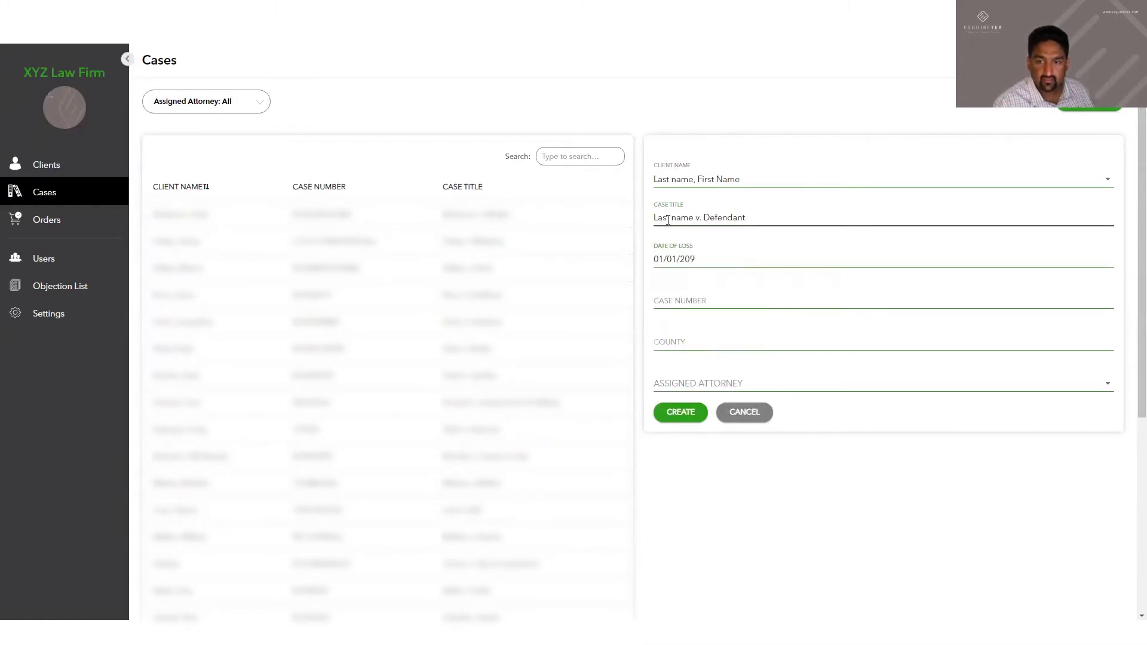
key("Tab")
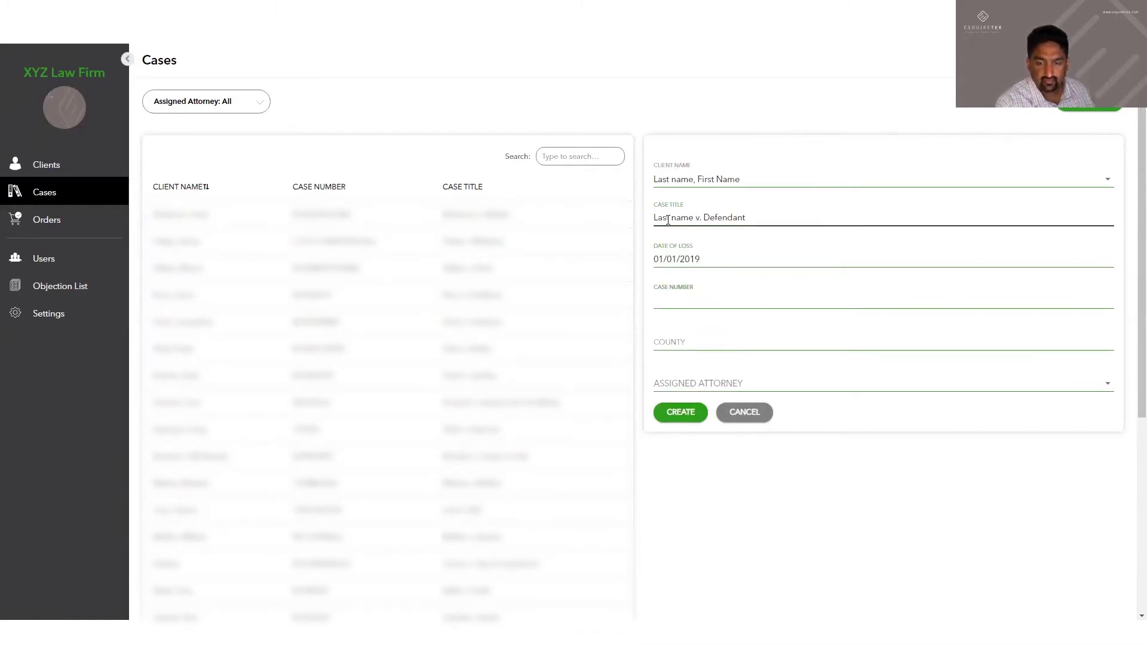
type("30SCTV12222")
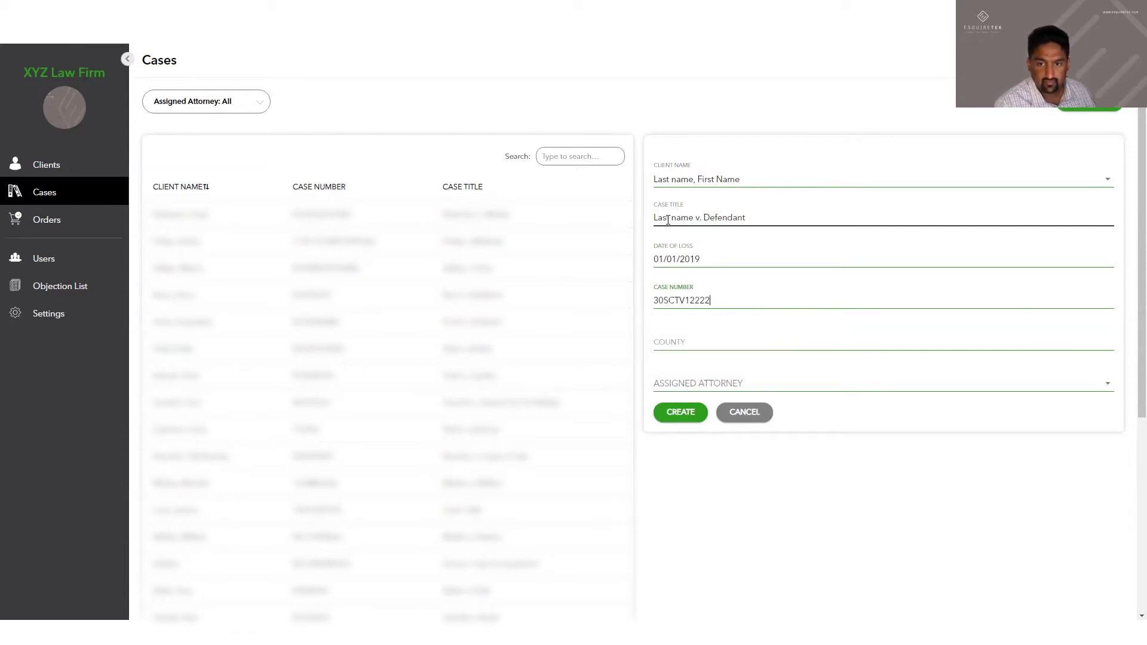
Set the case county to San Diego, assign the firm's attorney, and create the case
left_click(716, 342)
left_click(740, 367)
left_click(720, 384)
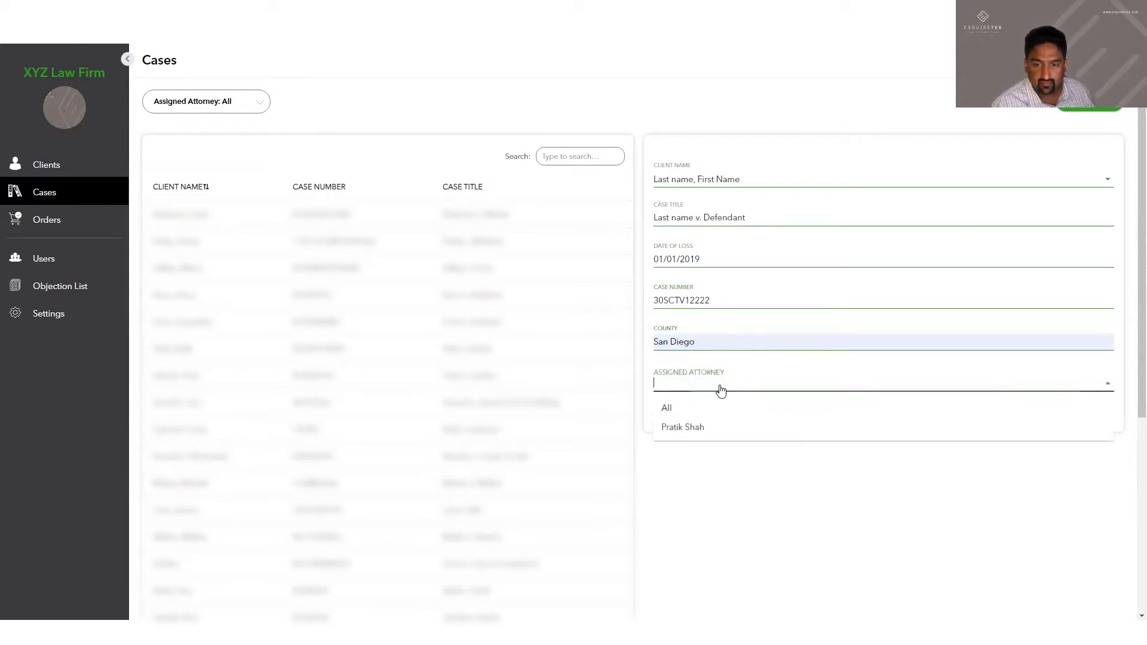
left_click(696, 429)
left_click(692, 425)
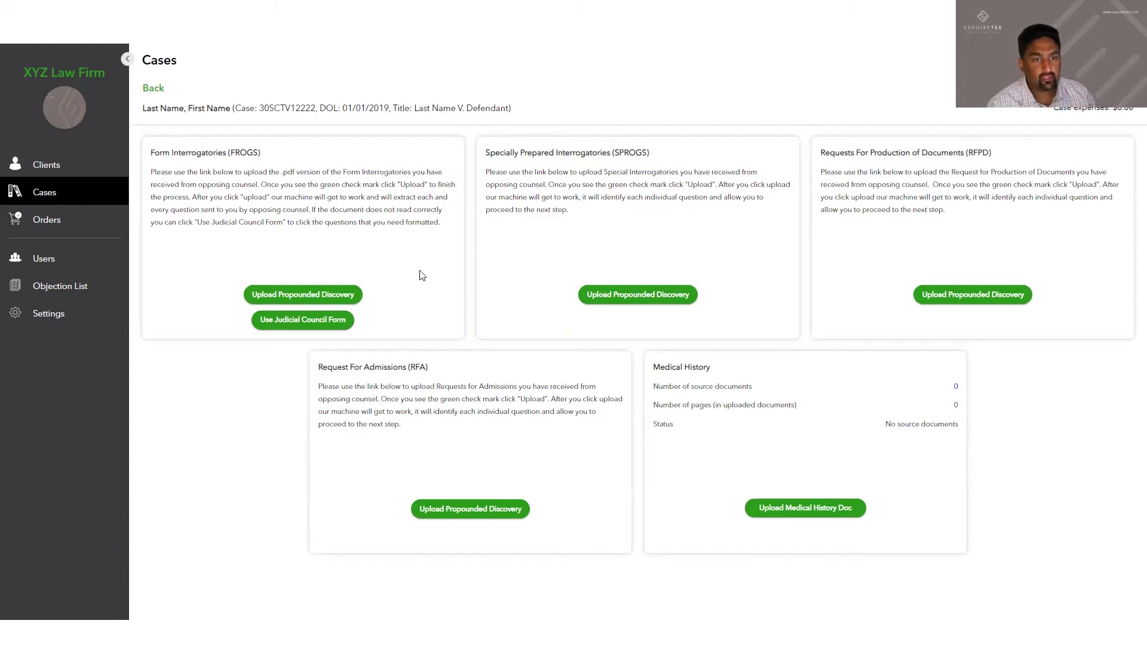
Choose the Ds SROGS to P Set One PDF for the special interrogatories upload
left_click(618, 296)
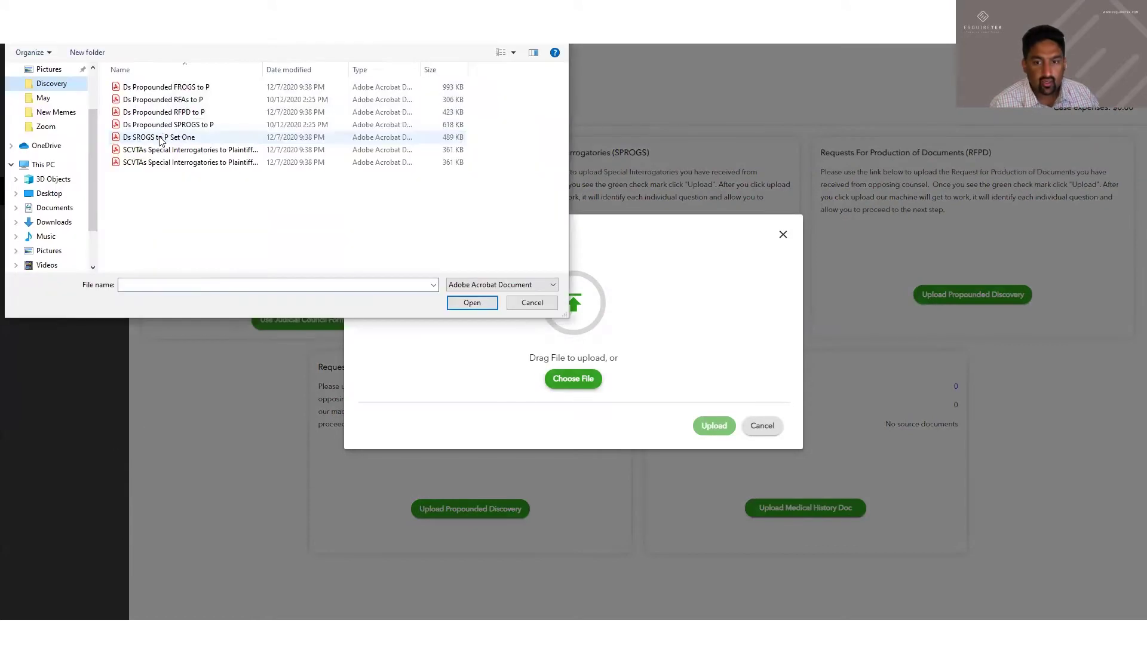
left_click(179, 138)
left_click(508, 301)
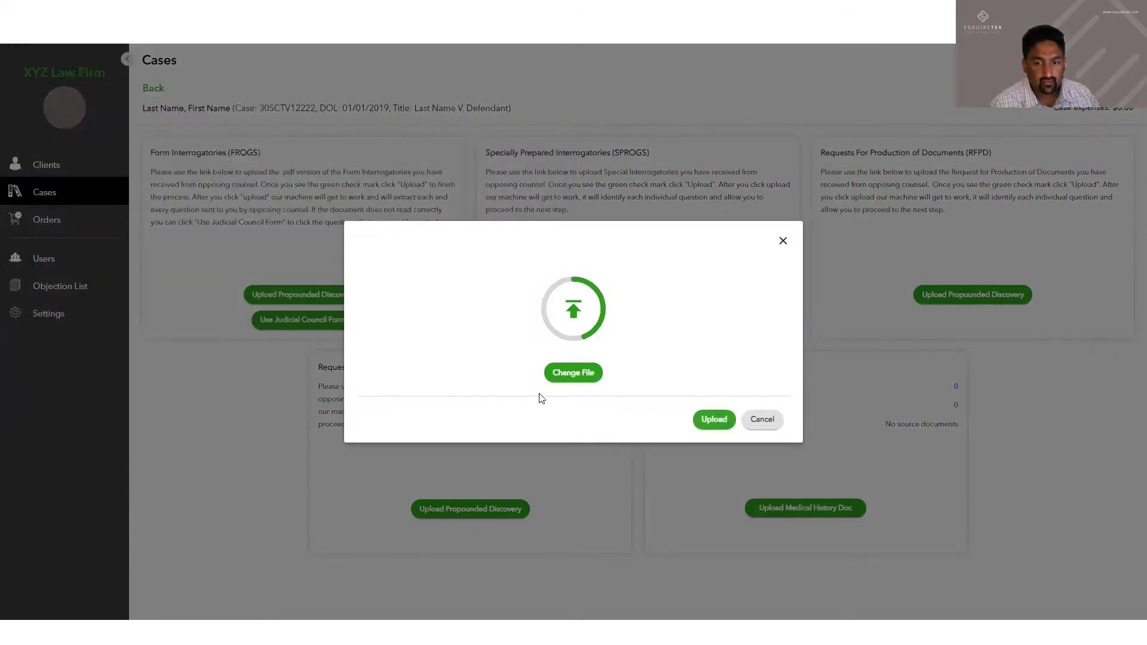
Upload the interrogatories PDF, review the 34 extracted questions, and save them
left_click(714, 419)
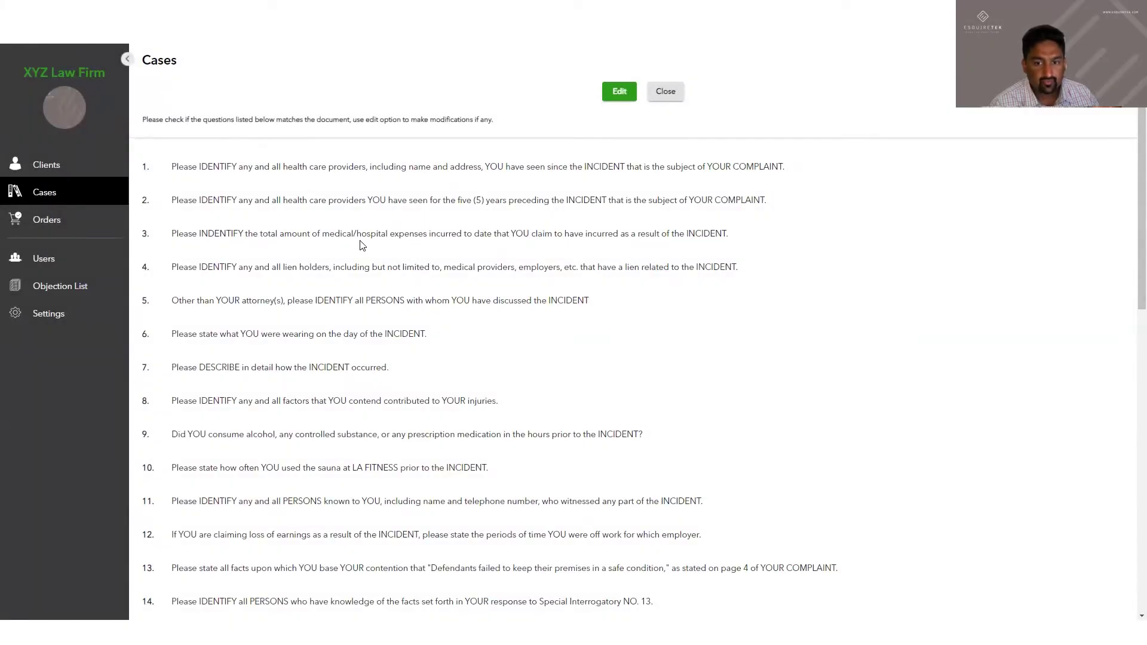
scroll(361, 245, "down", 8)
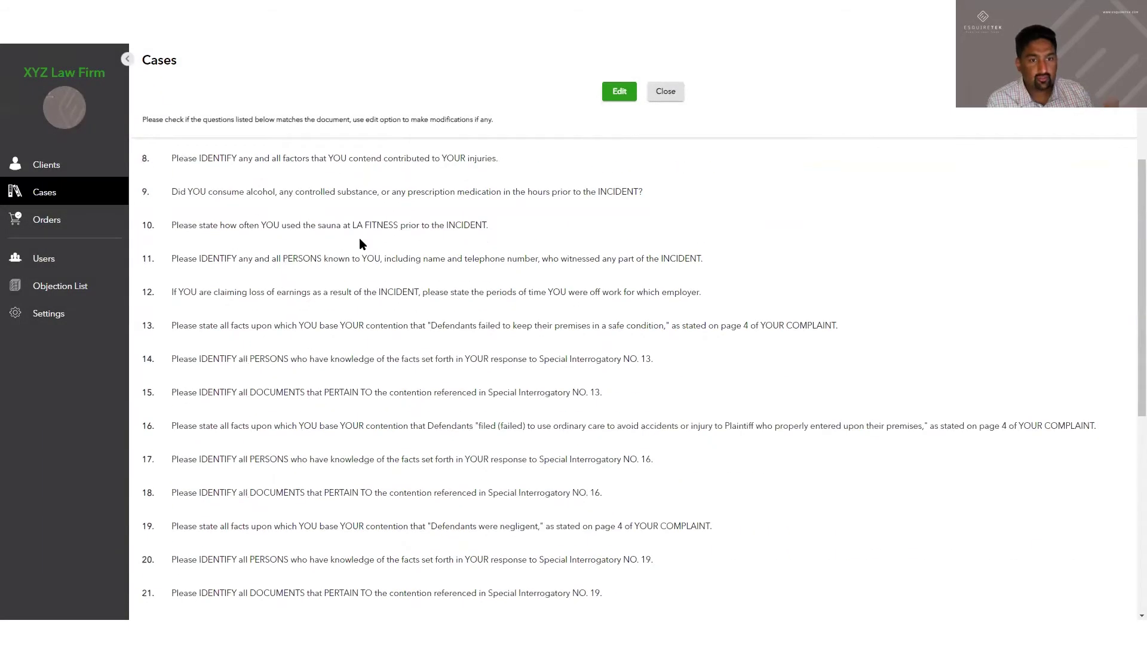
scroll(361, 244, "down", 3)
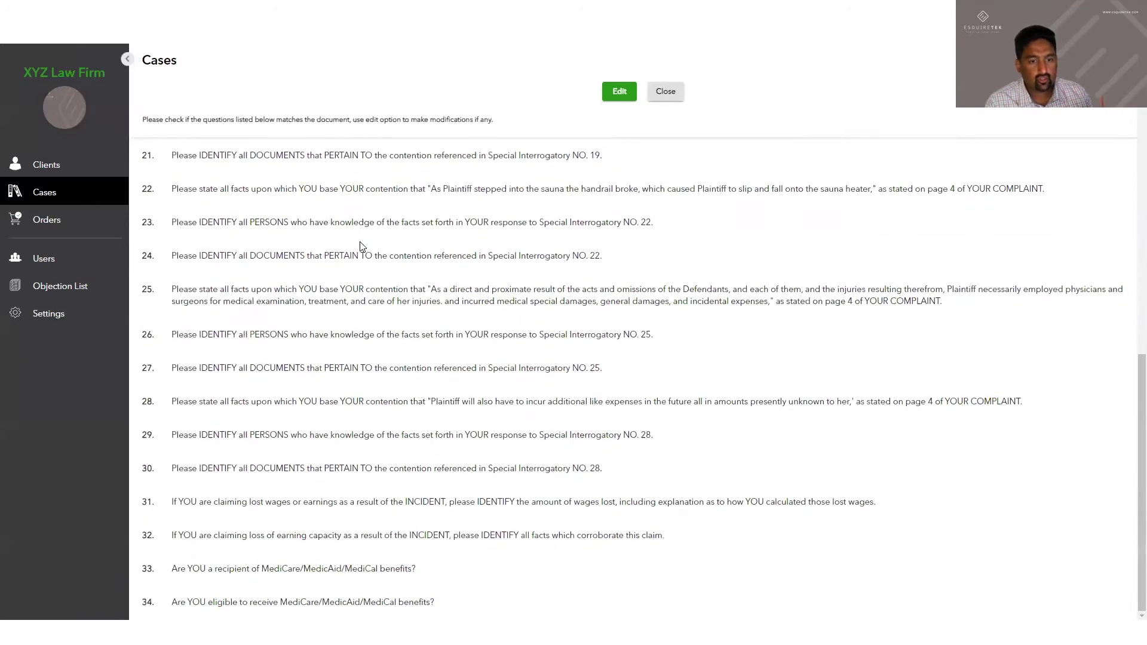
left_click(608, 93)
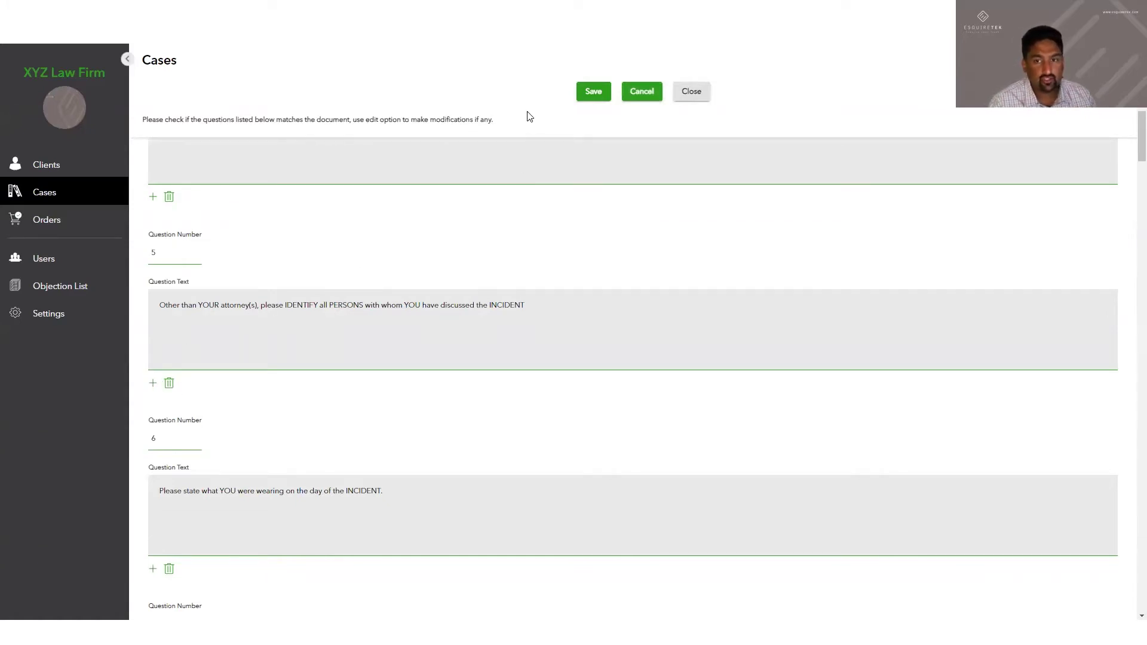
left_click(591, 94)
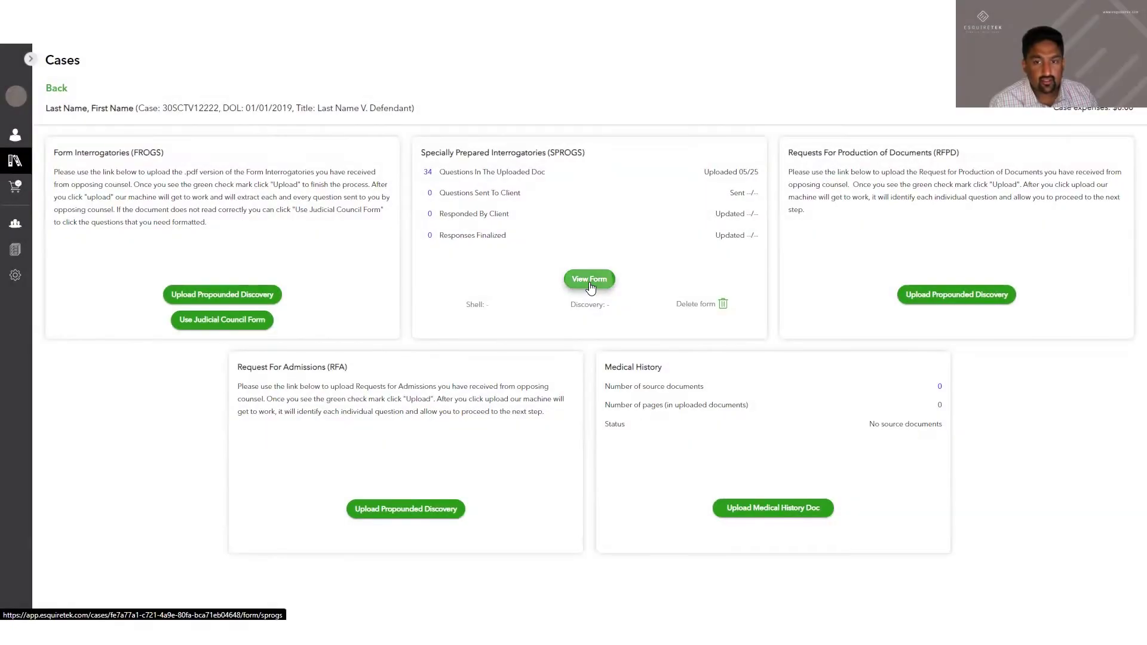
Generate the Word response shell from the special interrogatories response form
left_click(588, 278)
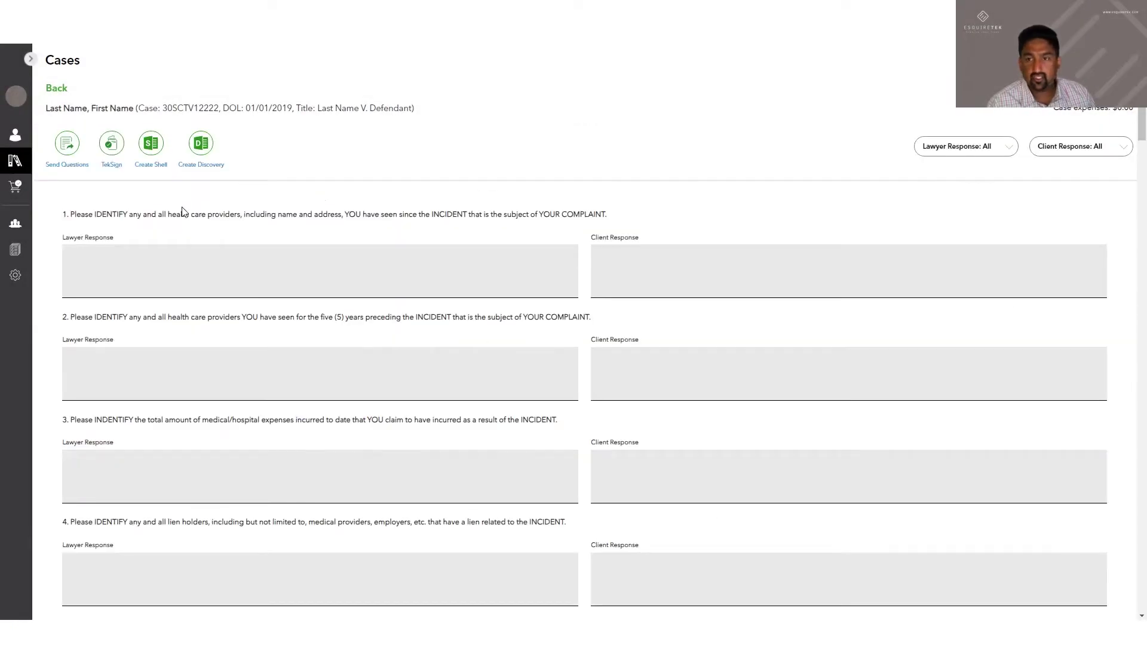
left_click(151, 144)
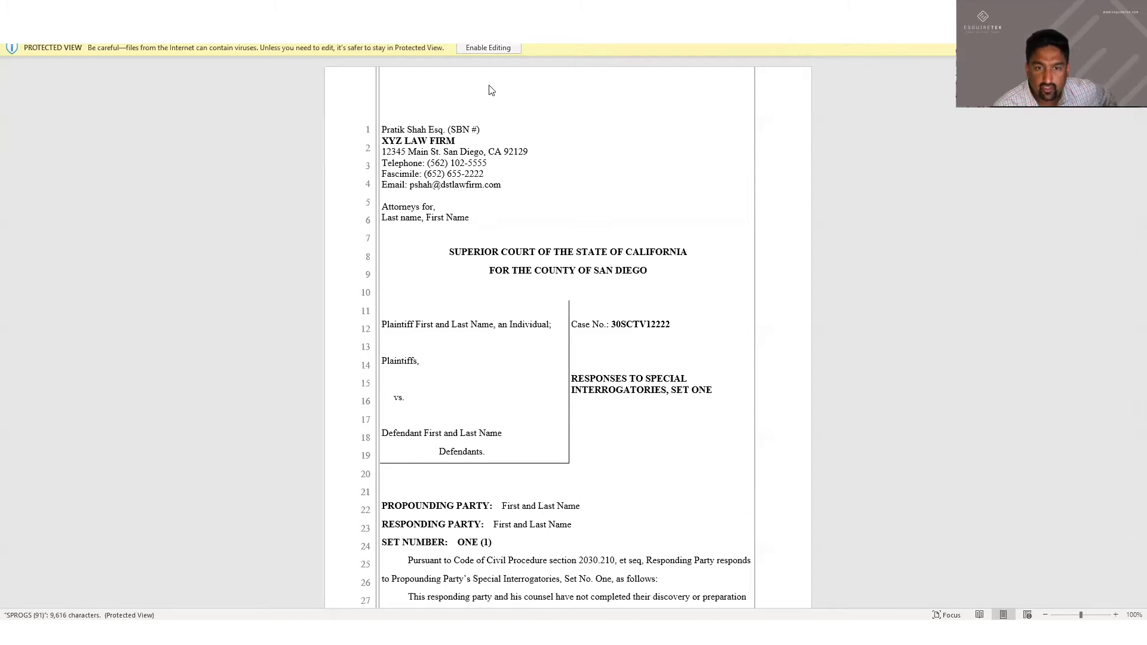
Enable editing on the Responses to Special Interrogatories pleading and review its pages
left_click(488, 47)
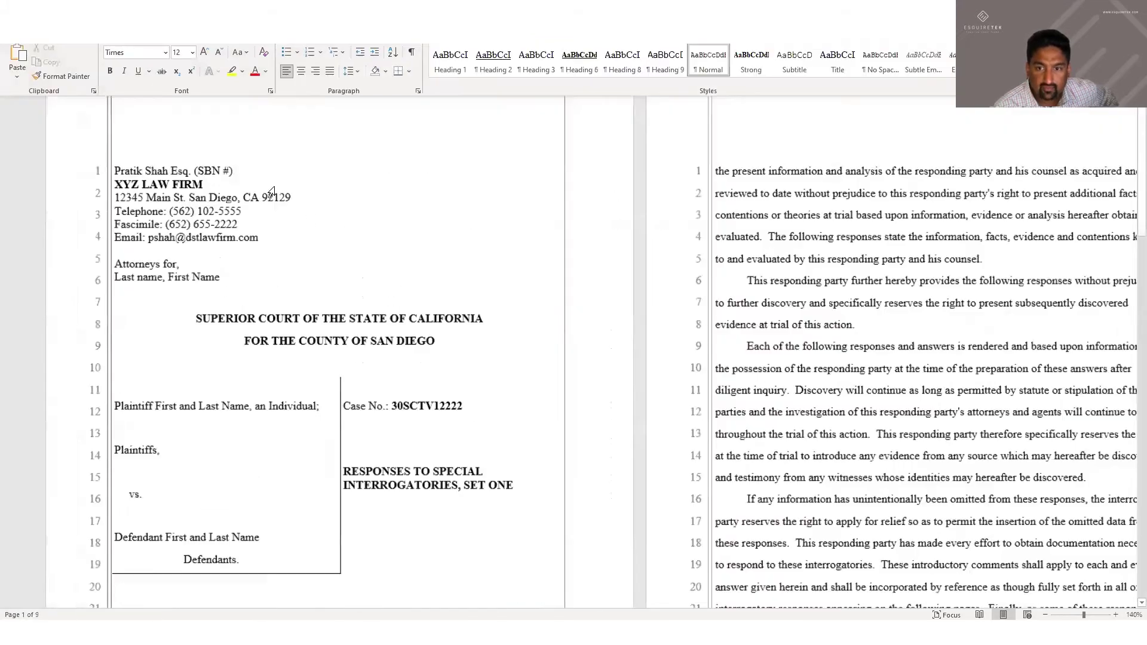
scroll(359, 273, "down", 1)
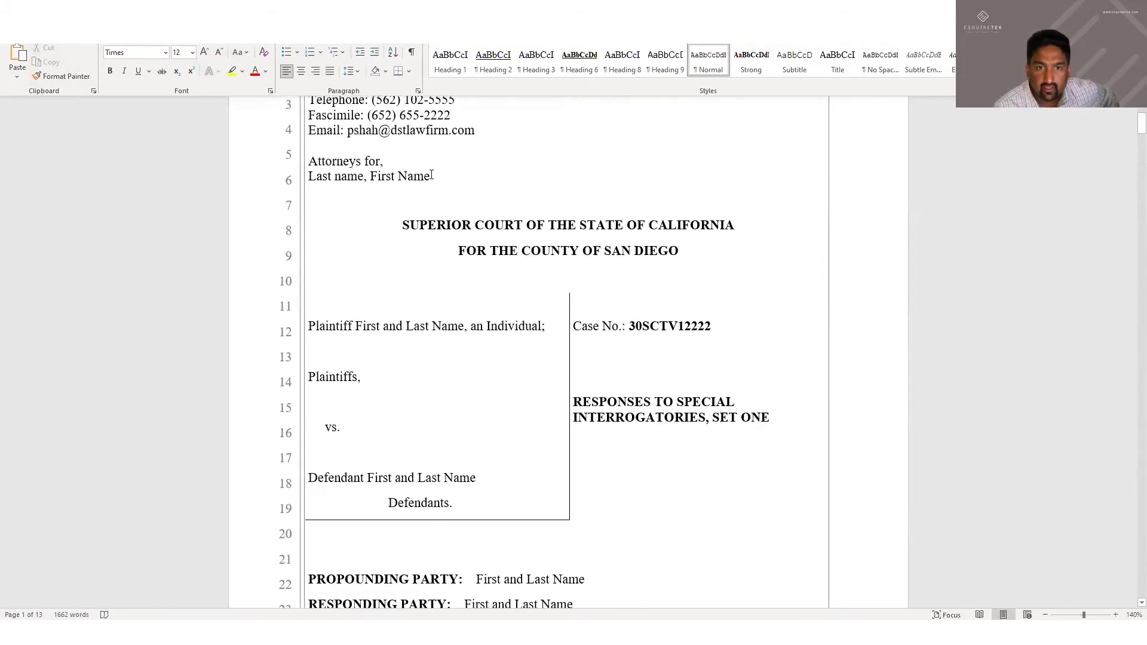
left_click_drag(308, 175, 429, 176)
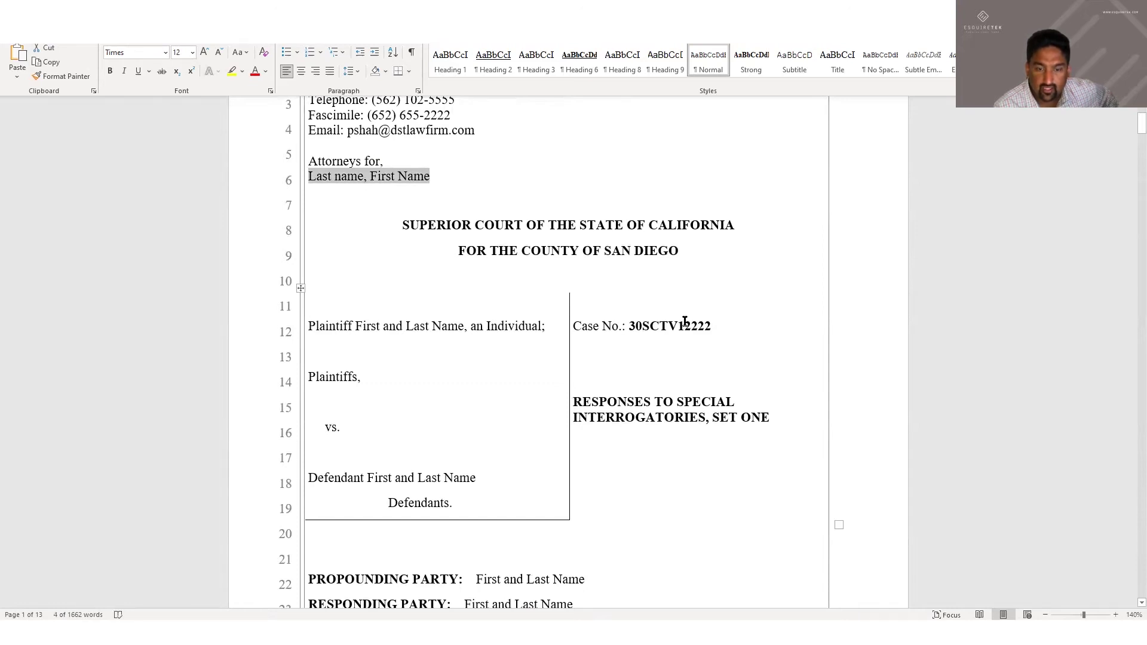
scroll(684, 321, "down", 3)
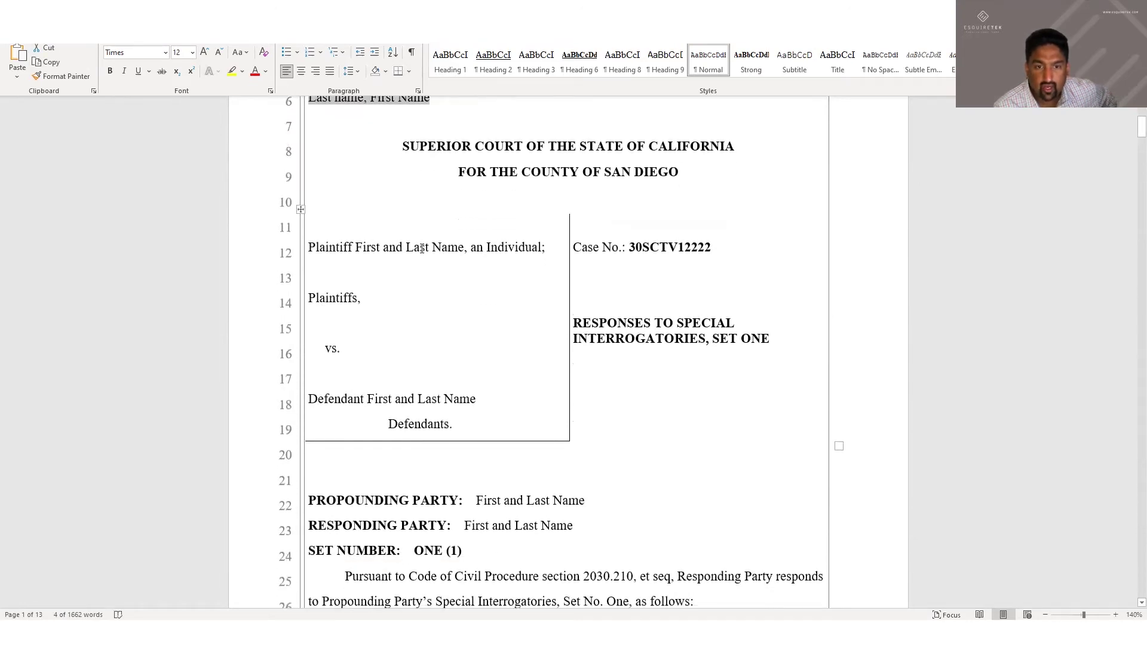
scroll(523, 509, "down", 12)
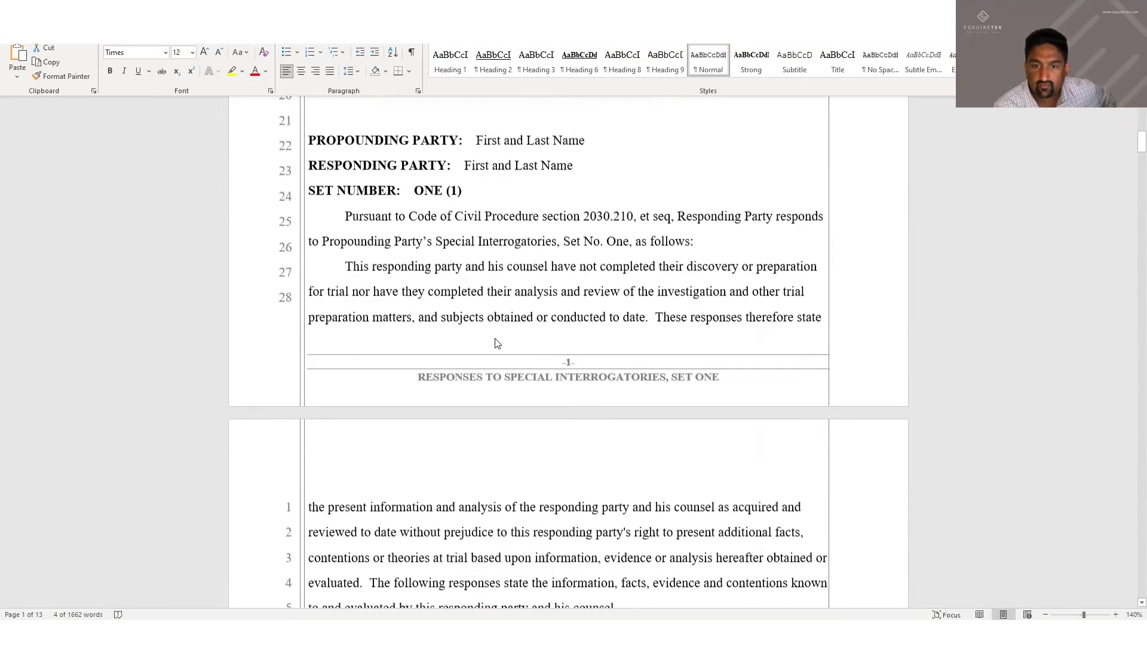
scroll(496, 341, "down", 20)
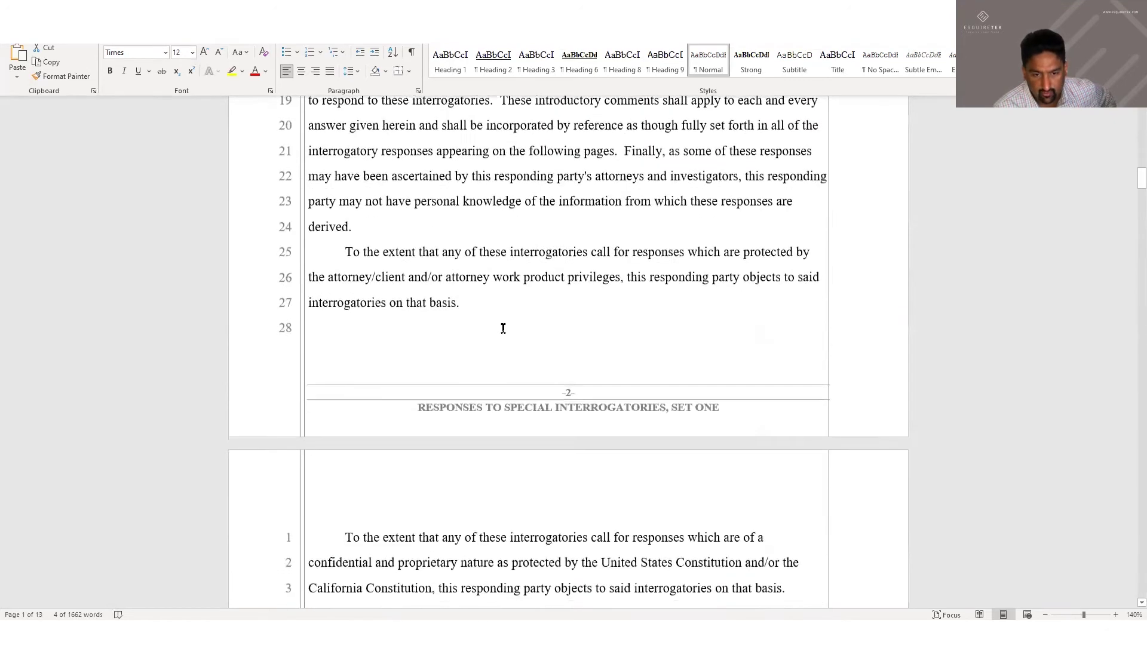
scroll(487, 337, "down", 3)
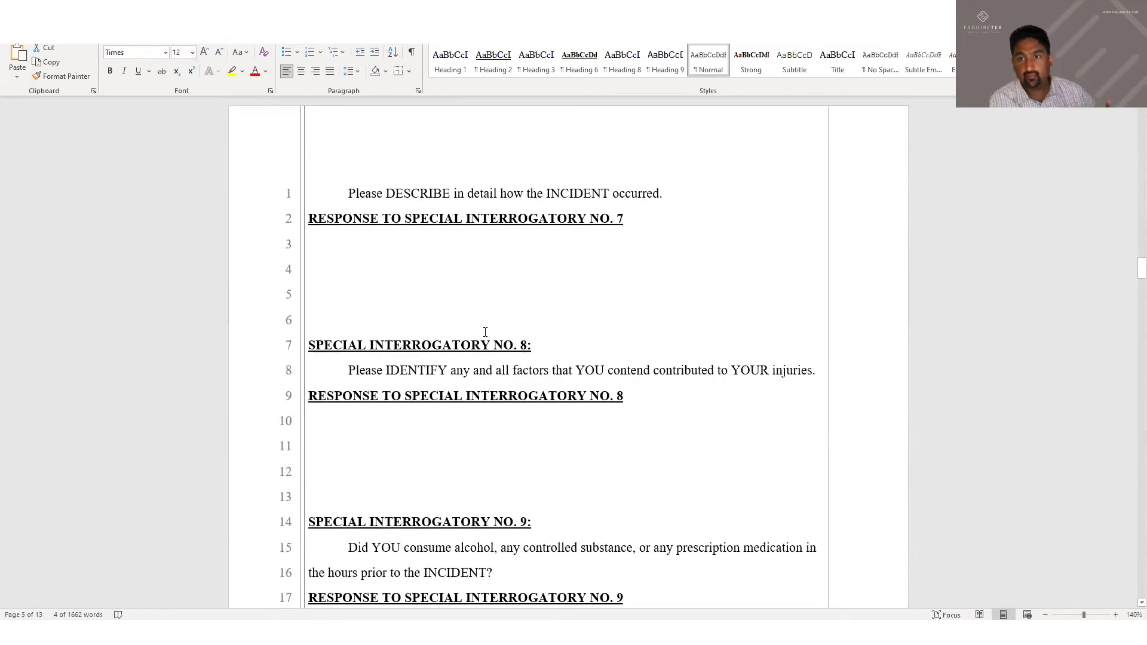
scroll(485, 313, "down", 9)
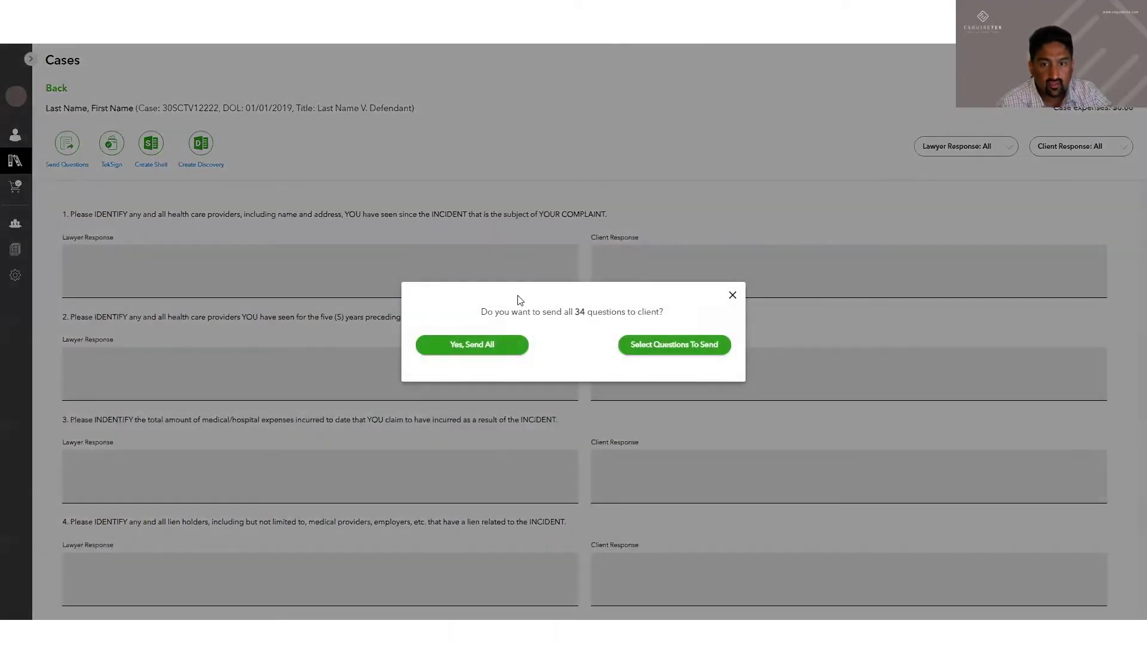
Send only the selected questions 1–3 to the client rather than all 34
left_click_drag(481, 313, 664, 317)
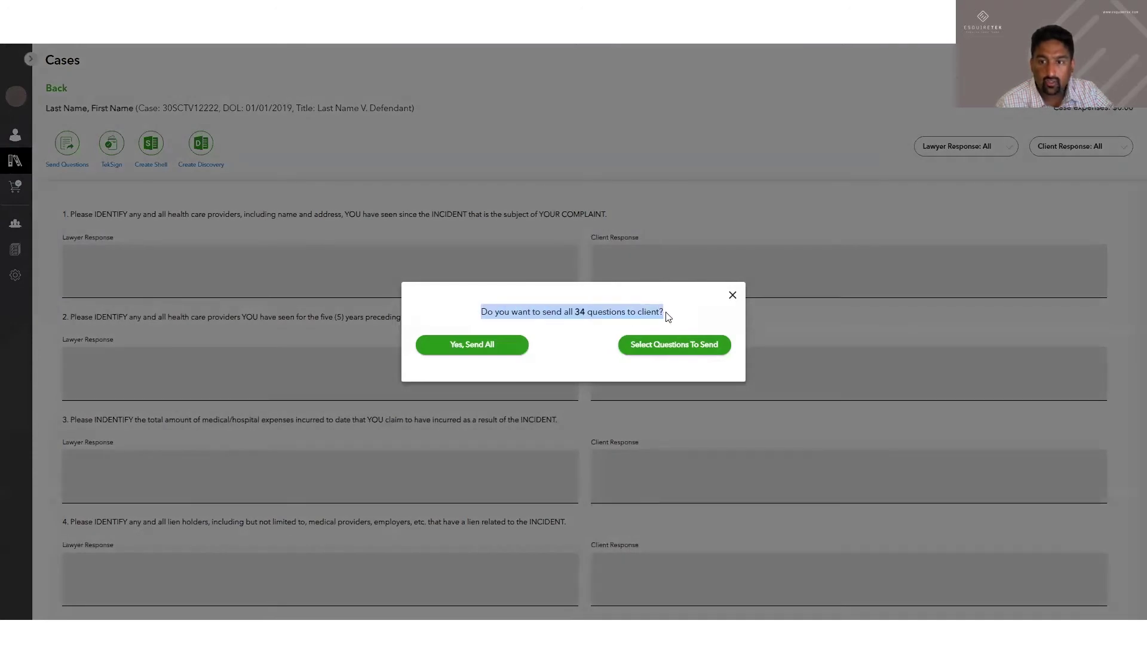
left_click(666, 350)
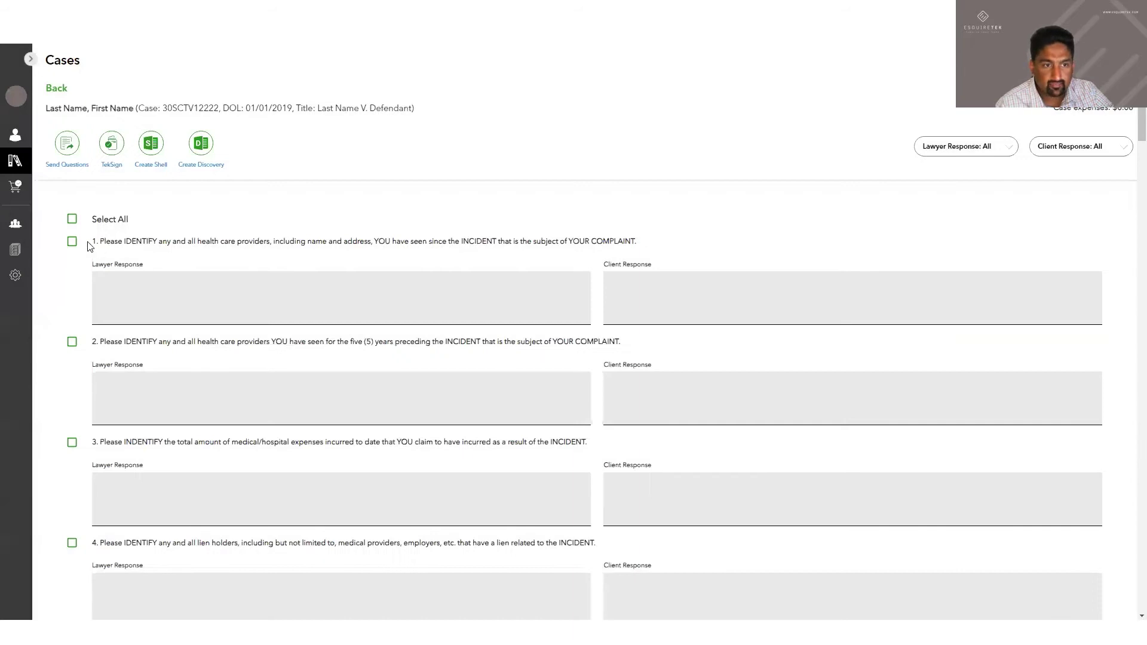
left_click(71, 241)
left_click(71, 341)
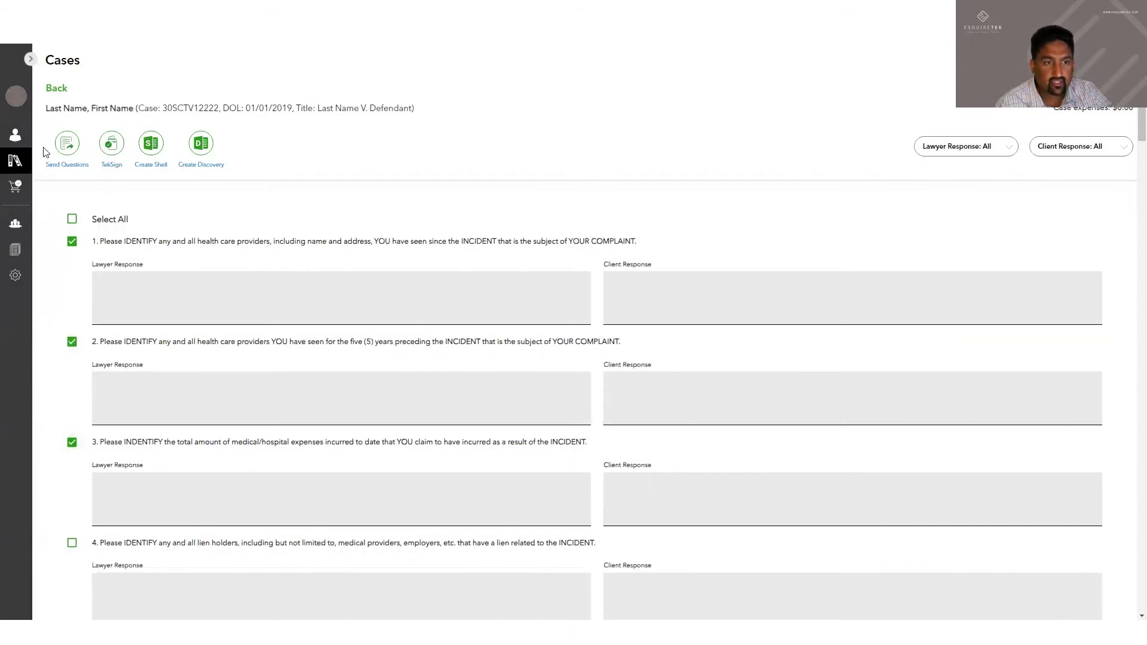
left_click(67, 145)
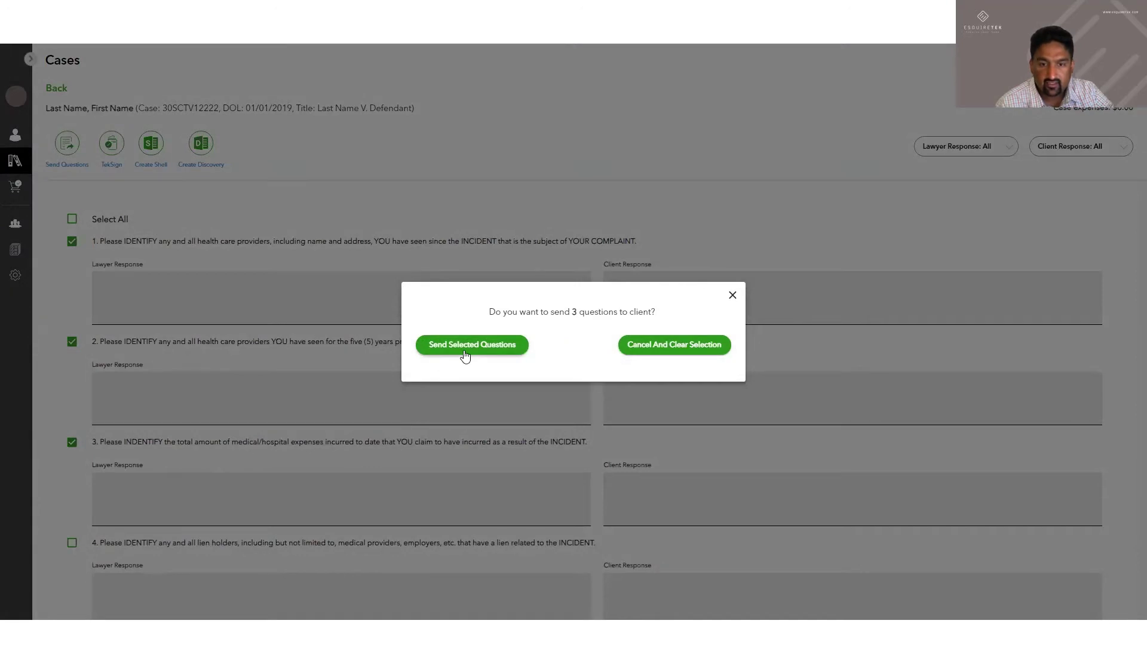
left_click(465, 353)
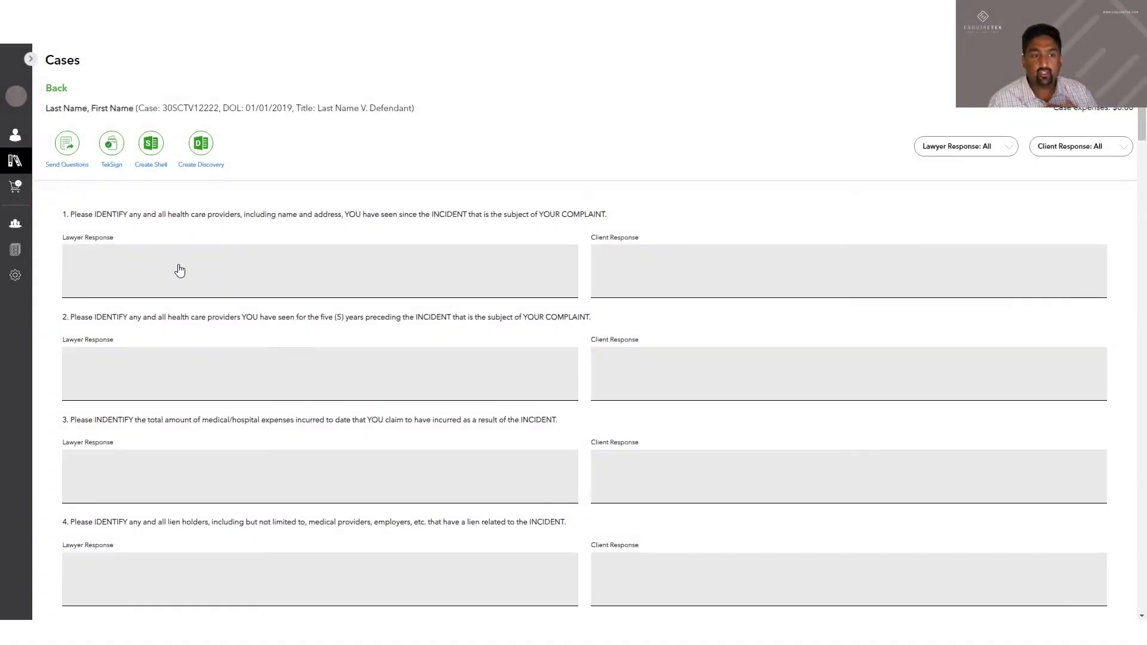
Give question 1 work-product, attorney-client privilege and compilation required objections, saved as final
left_click(179, 269)
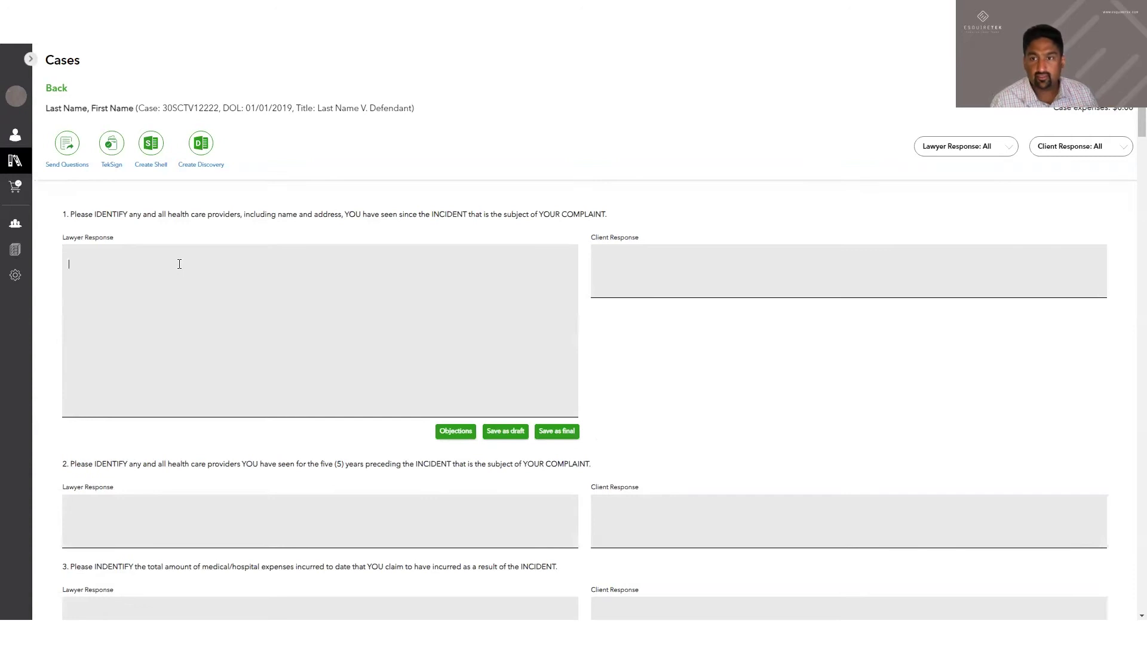
left_click(456, 434)
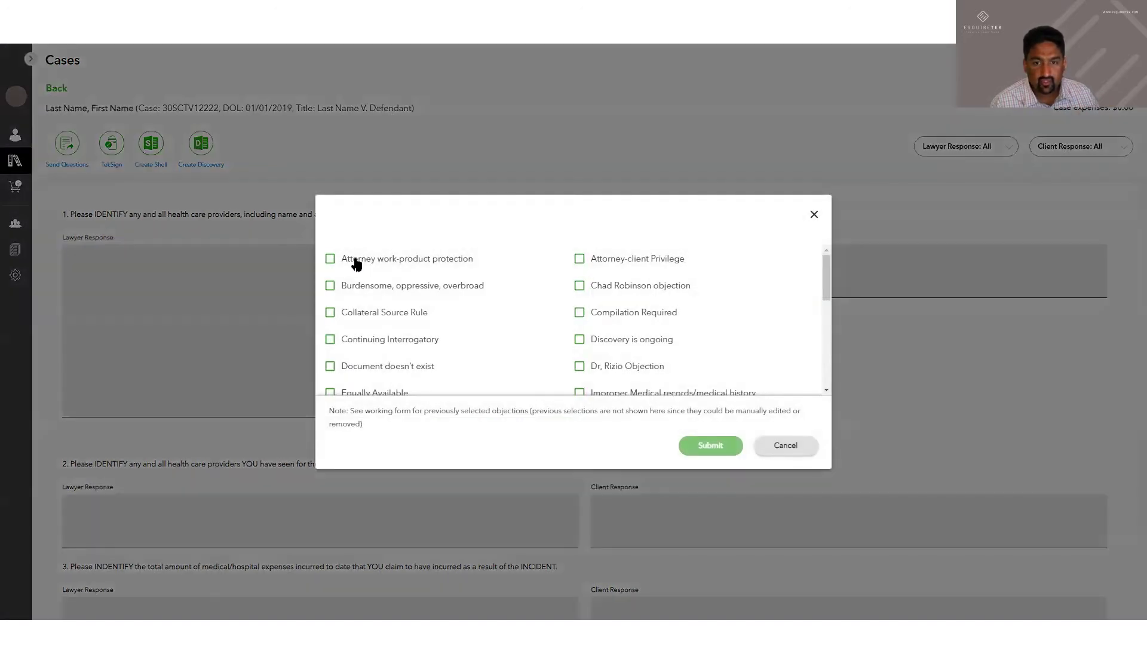
left_click(357, 264)
left_click(581, 259)
left_click(579, 313)
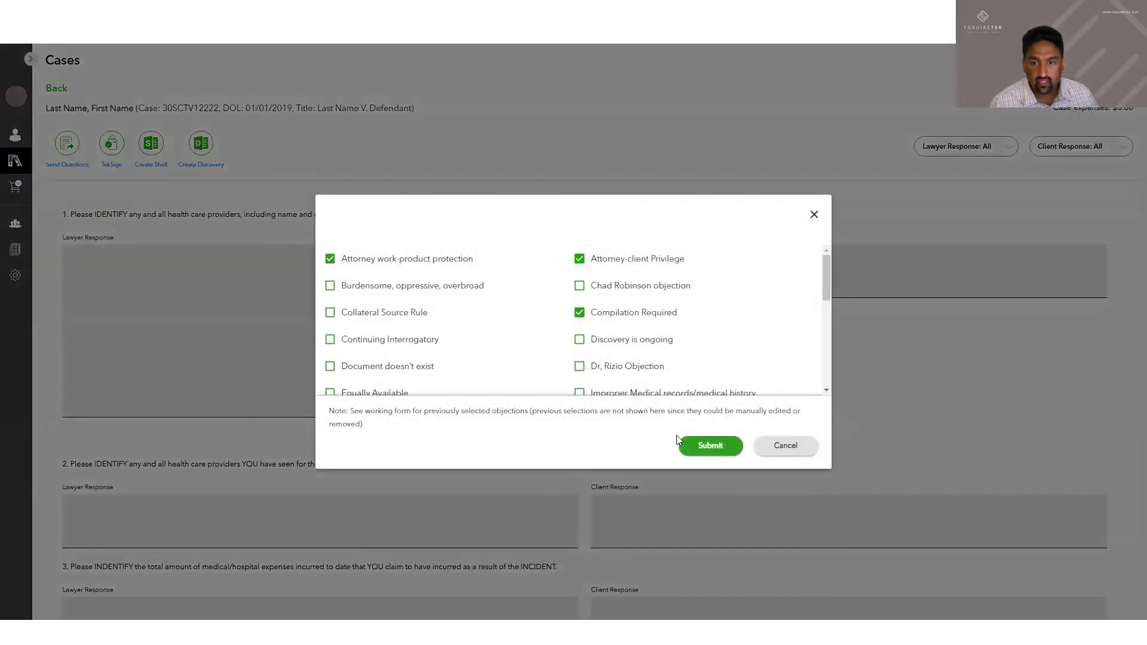
left_click(684, 444)
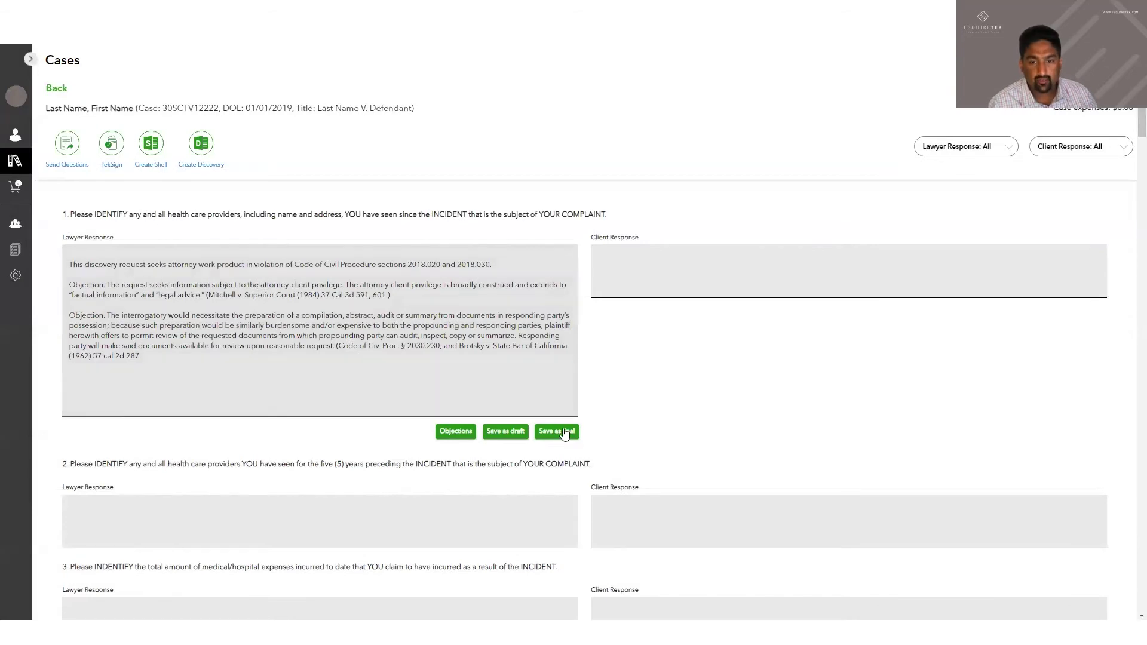
left_click(564, 440)
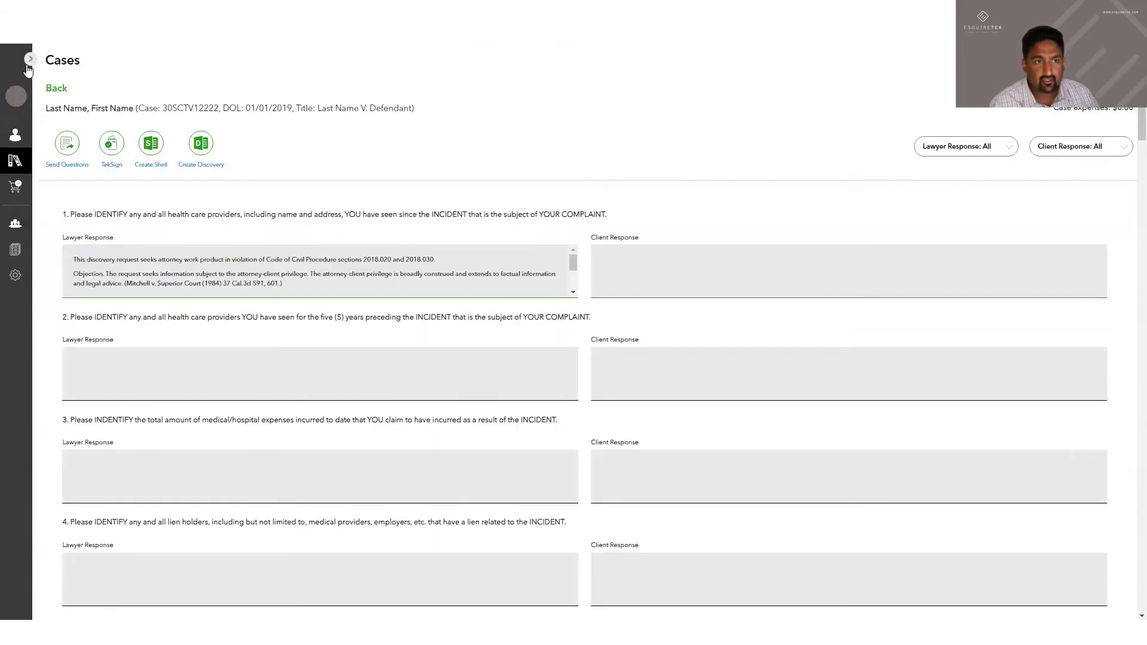
left_click(29, 61)
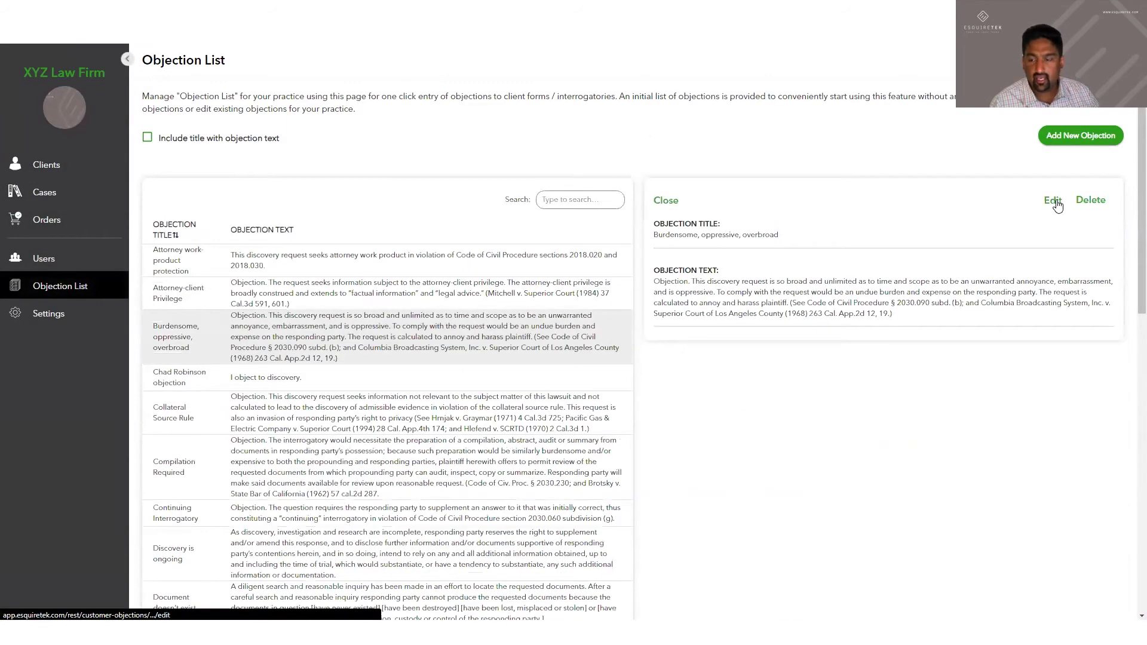
left_click(1052, 201)
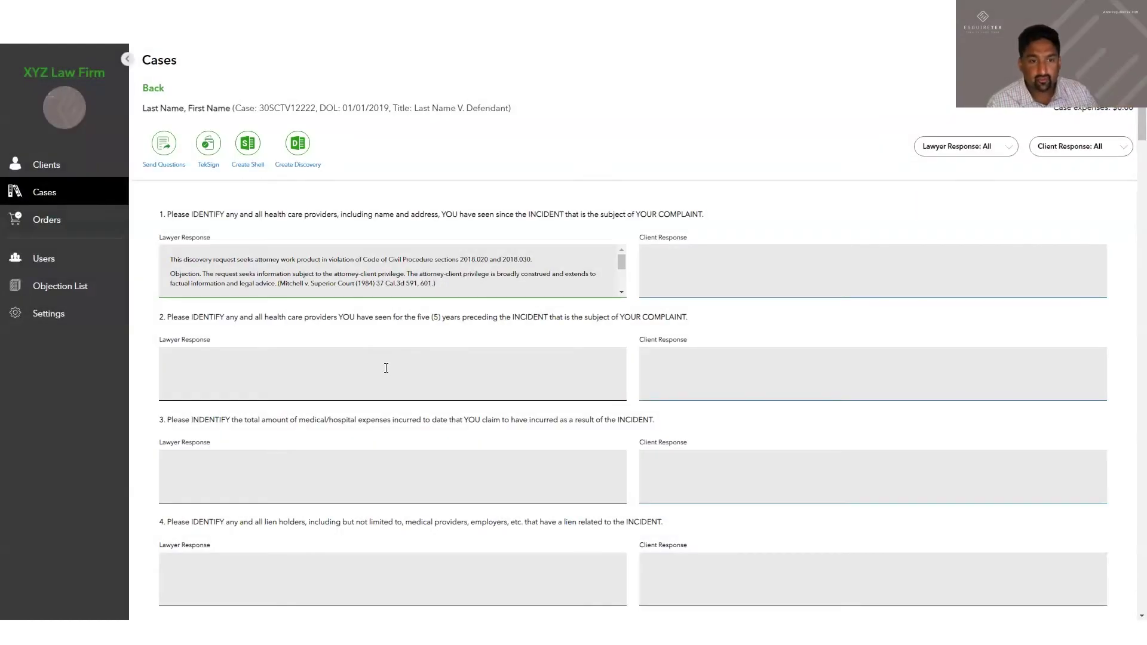
Add Collateral Source Rule and Continuing Interrogatory objections to question 2, finalize, and send via TekSign
left_click(387, 372)
scroll(399, 428, "down", 2)
left_click(502, 414)
left_click(354, 315)
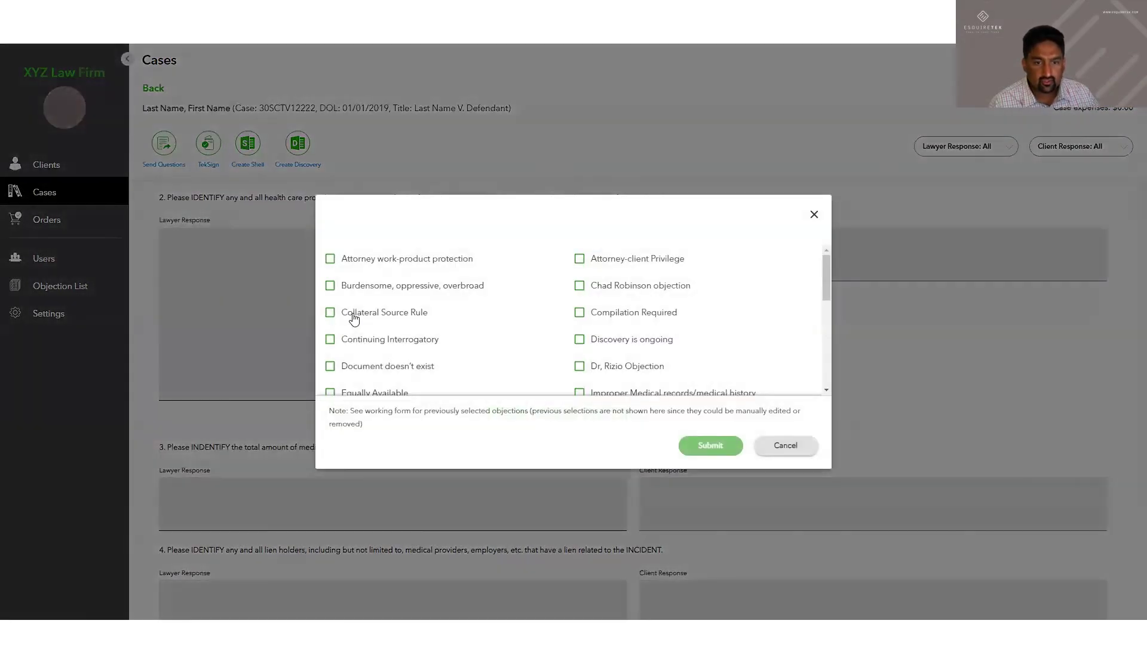
left_click(411, 340)
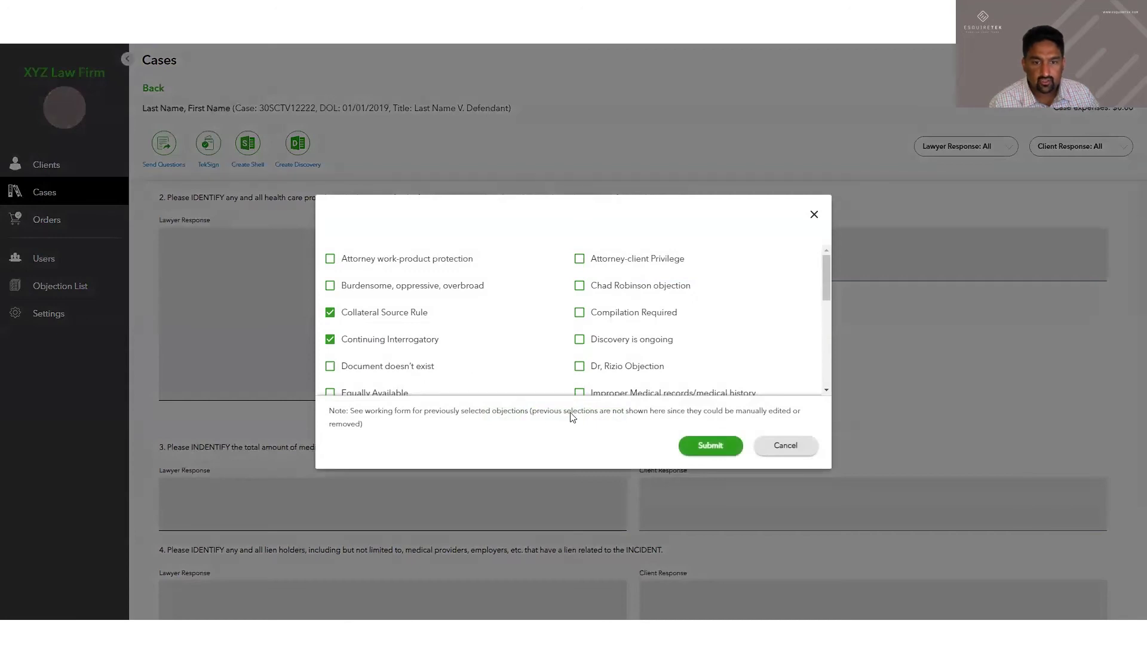
left_click(710, 446)
left_click(606, 415)
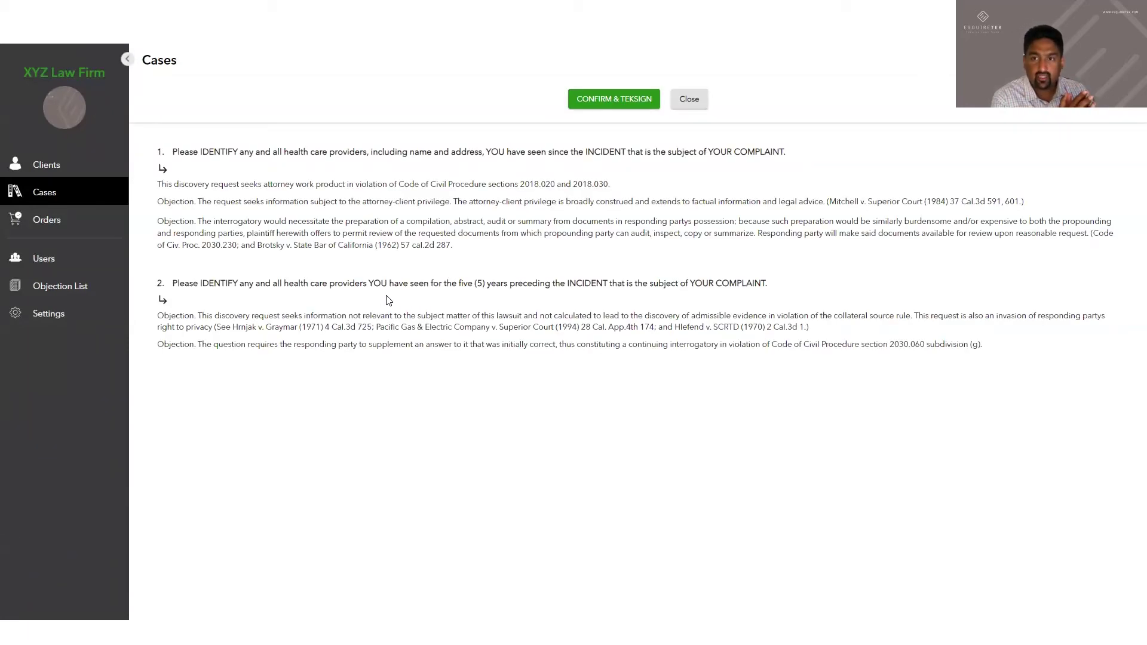
left_click(589, 95)
Send the responses for TekSign, accepting the $1.95 charge, and show the client walkthrough slide full screen
left_click(716, 356)
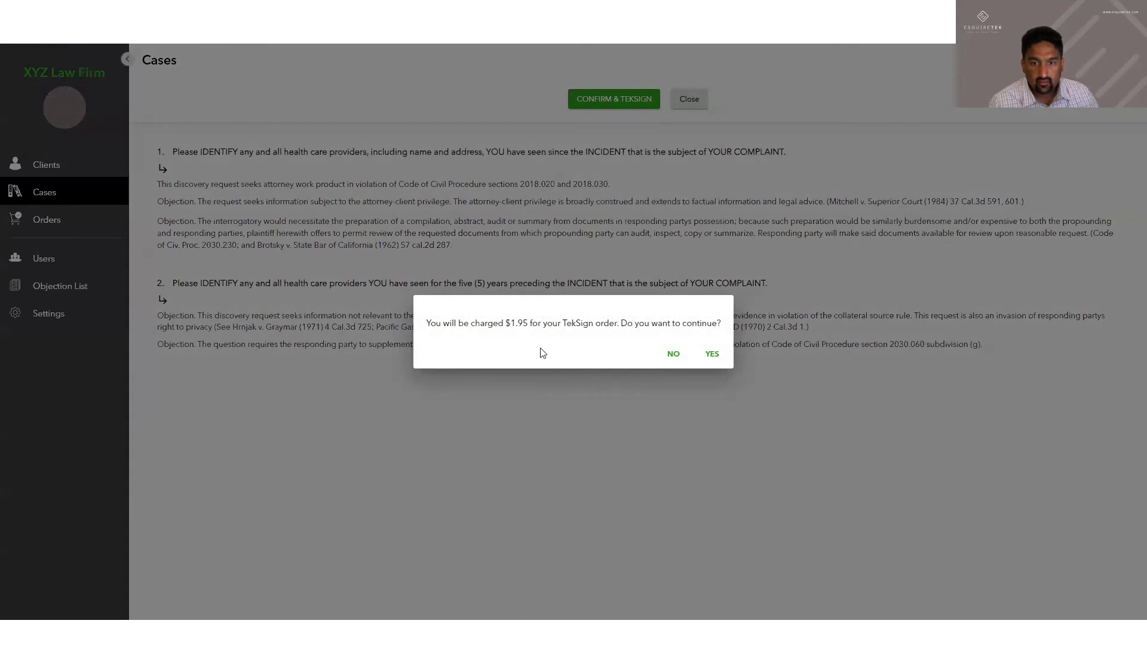
left_click(709, 354)
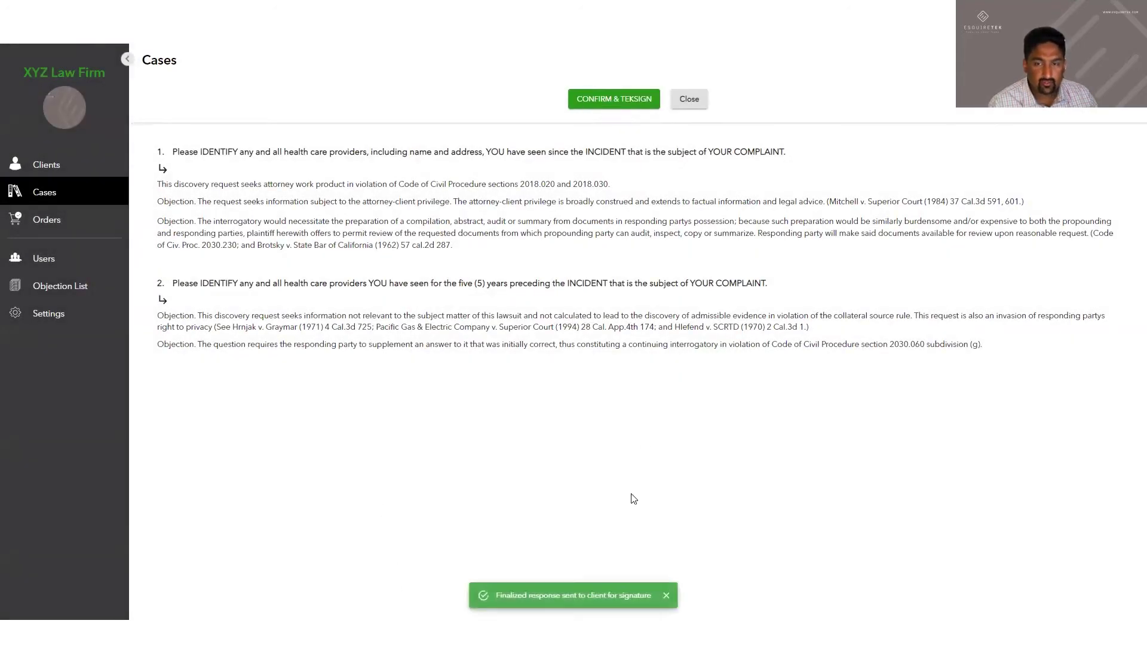
key("alt+Tab")
key("ctrl+F5")
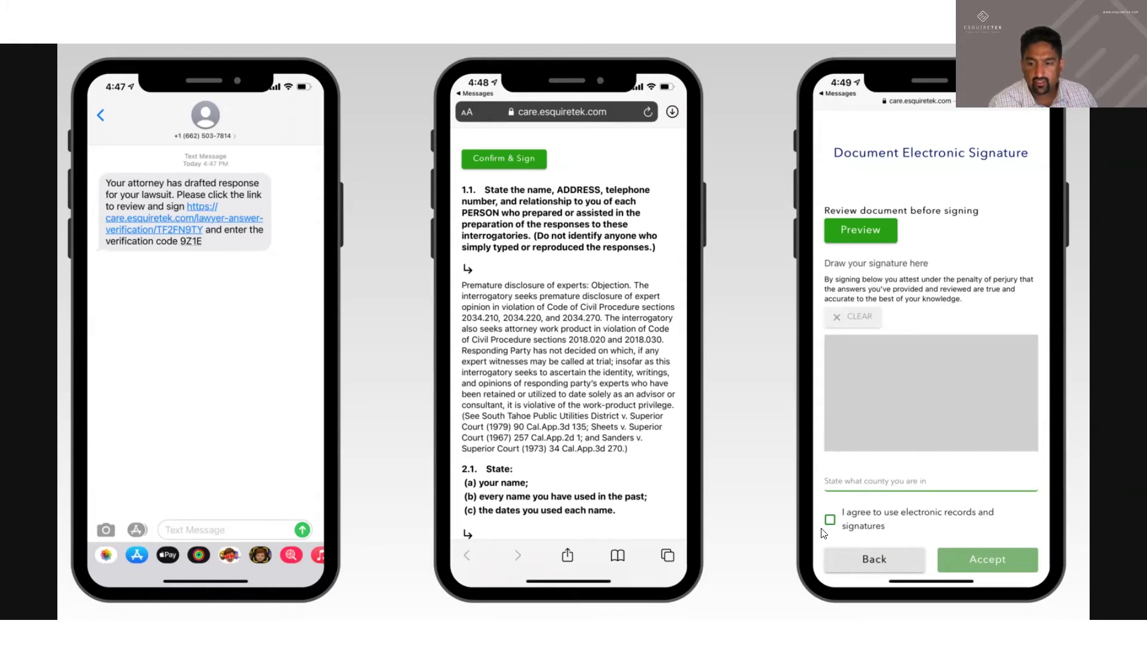
Review the three-phone slide of the client's text, responses and e-signature screens, then leave full screen
mouse_move(1100, 611)
key("alt+Tab")
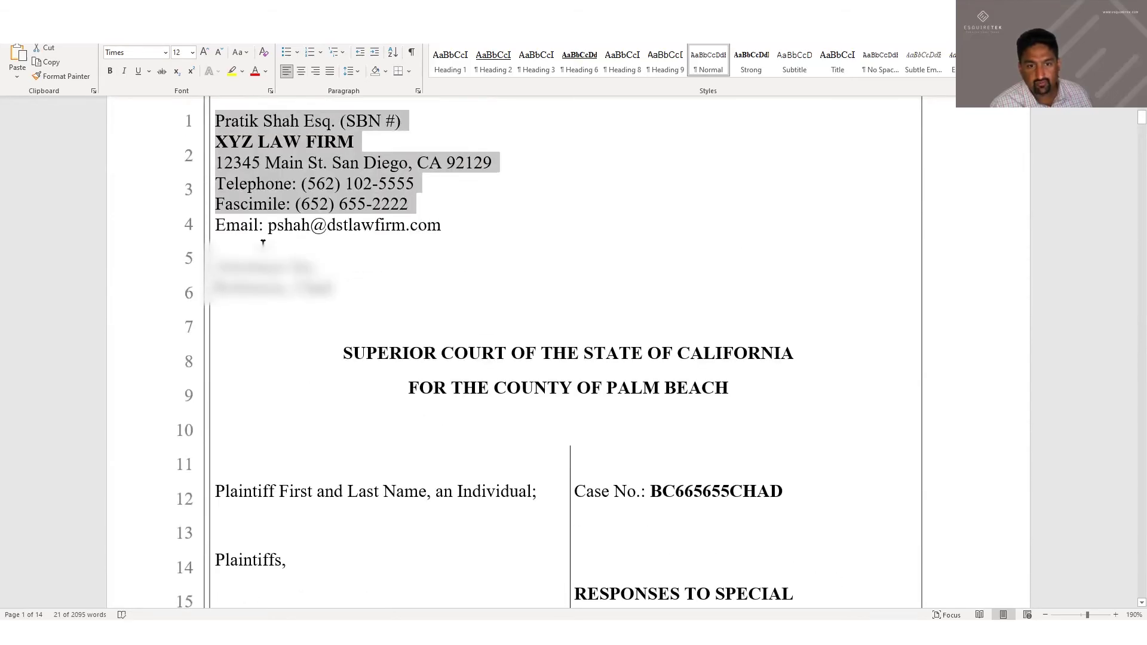
left_click(367, 299)
scroll(750, 274, "down", 2)
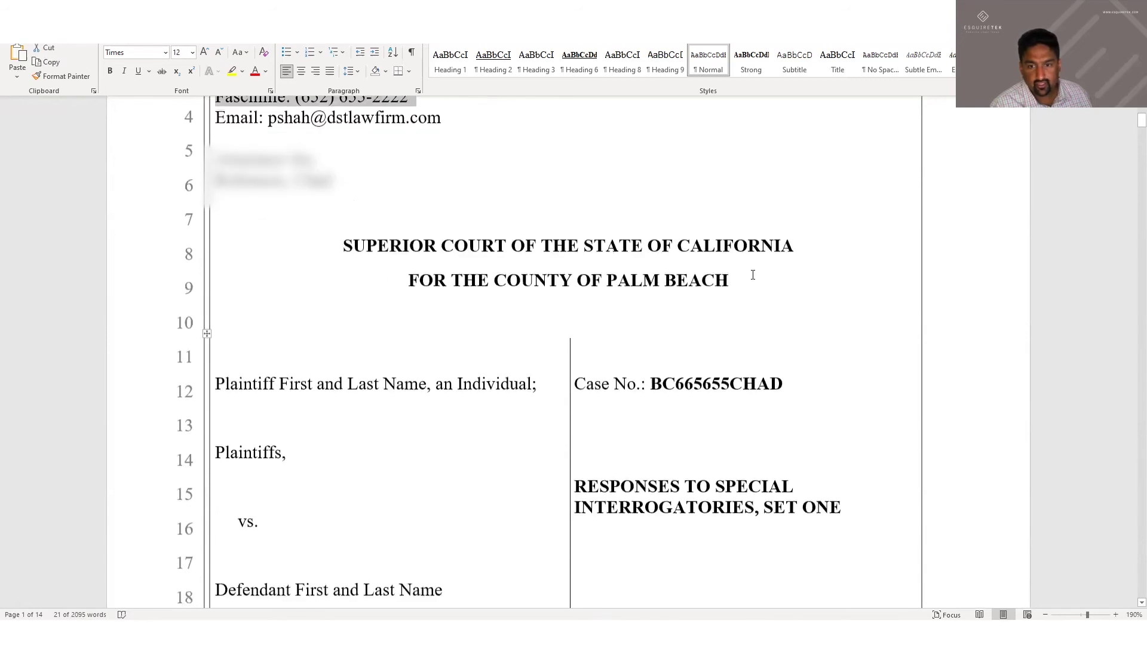
left_click(750, 274)
scroll(602, 286, "down", 2)
scroll(263, 312, "down", 10)
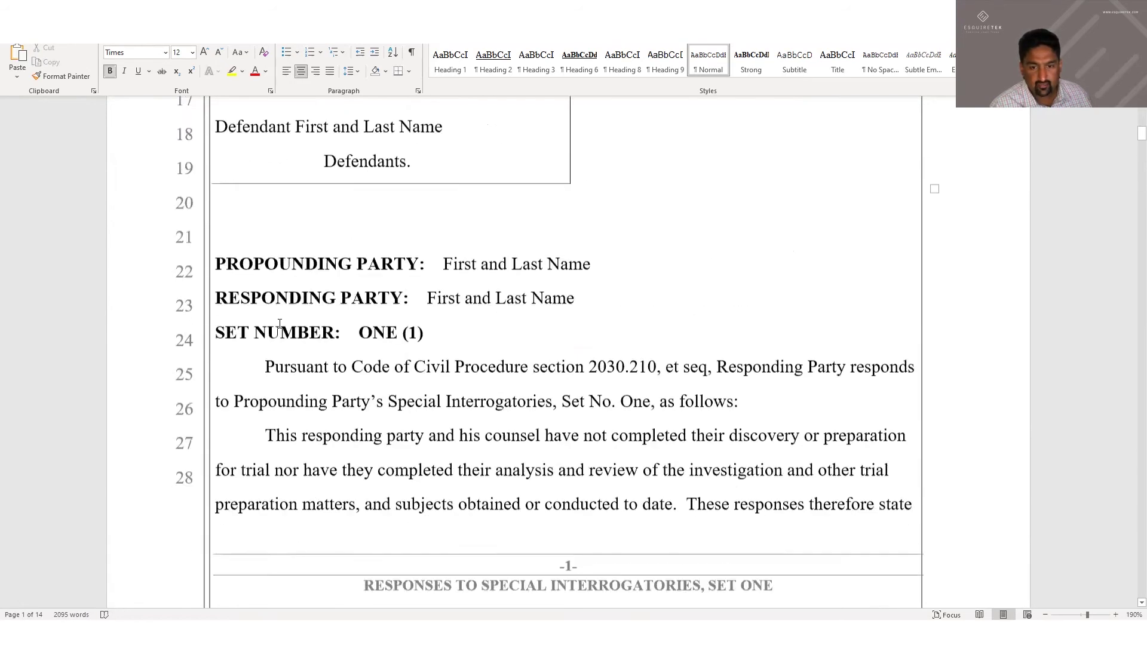
scroll(313, 332, "down", 10)
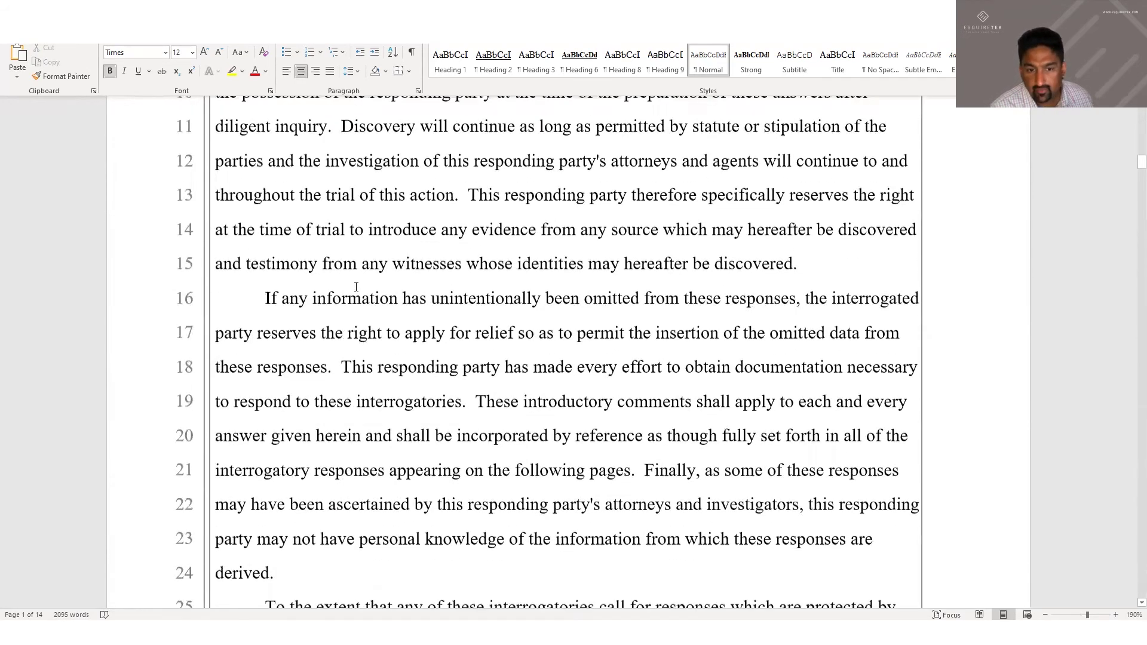
scroll(274, 305, "down", 8)
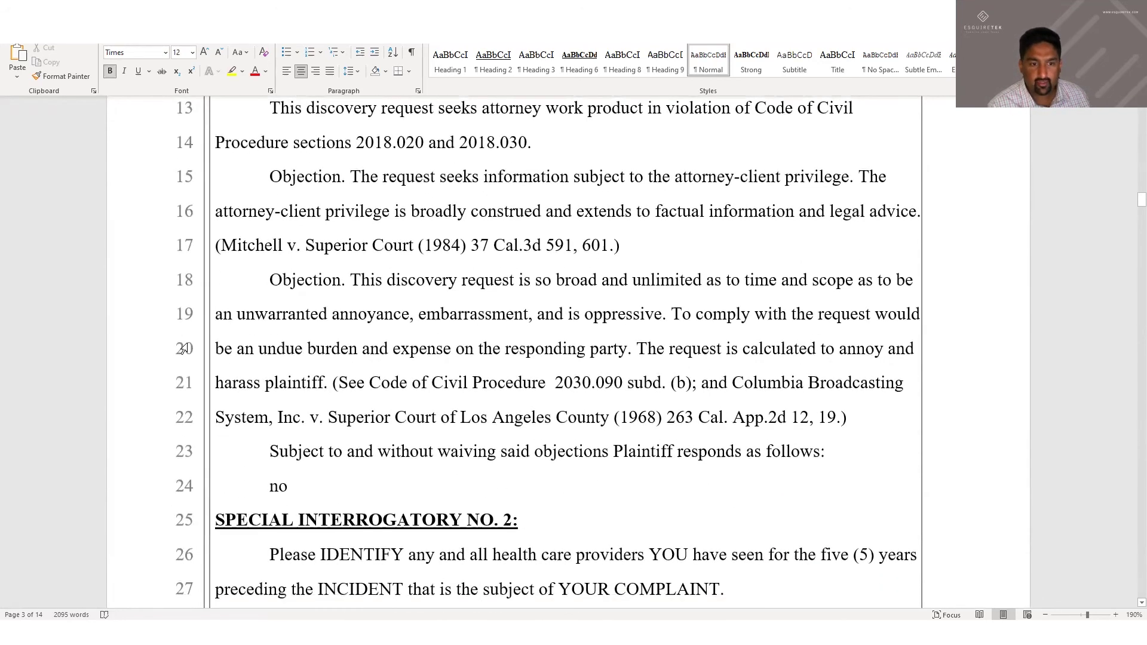
scroll(184, 348, "down", 14)
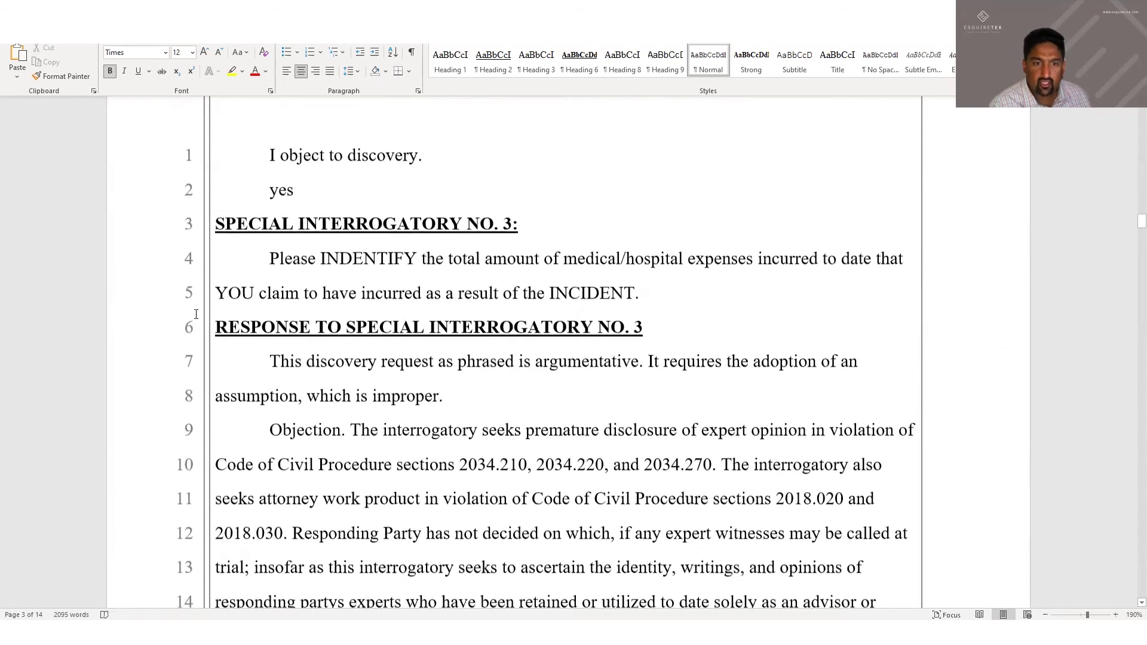
middle_click(536, 296)
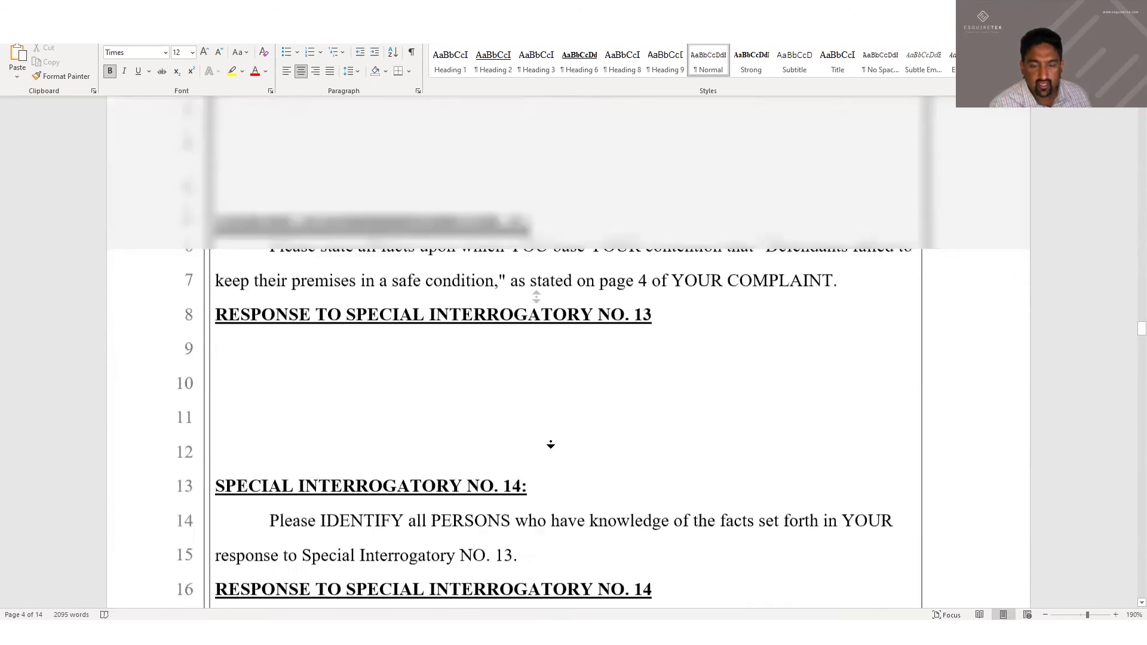
scroll(526, 424, "up", 3)
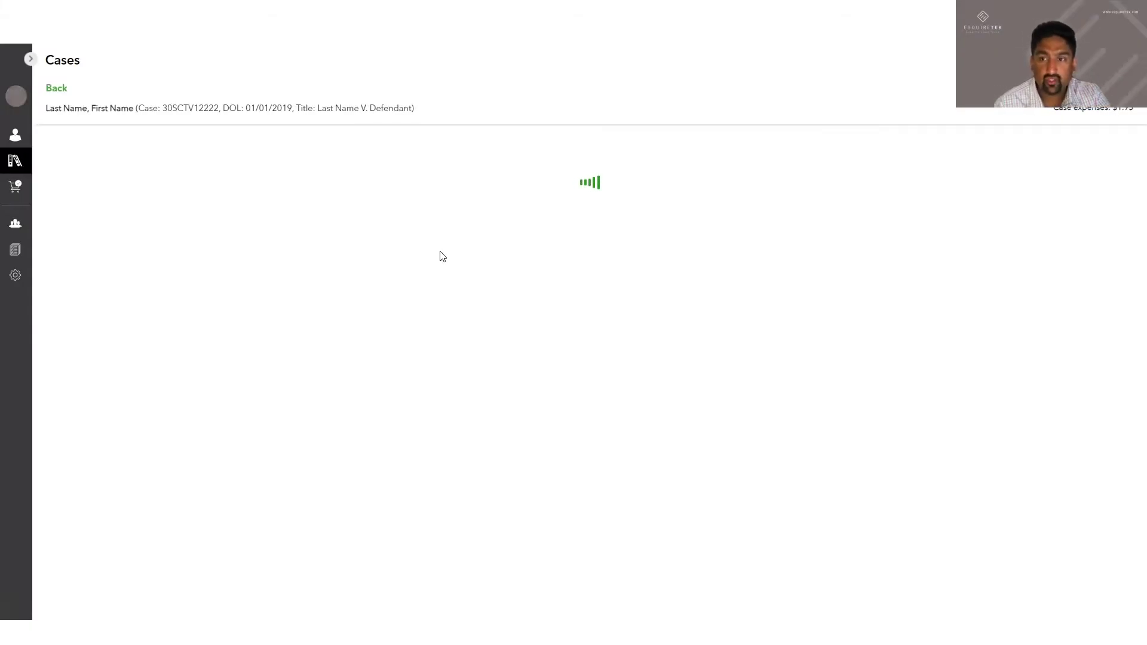
Open the form interrogatories and start sending questions to the client in Spanish
left_click(225, 207)
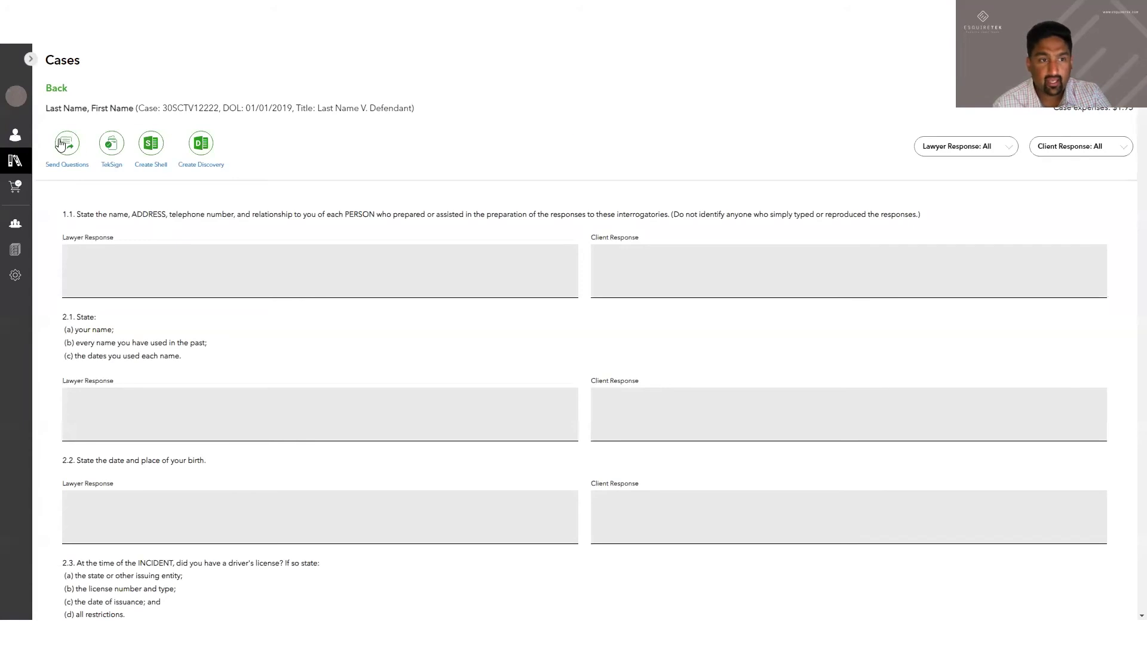
left_click(66, 144)
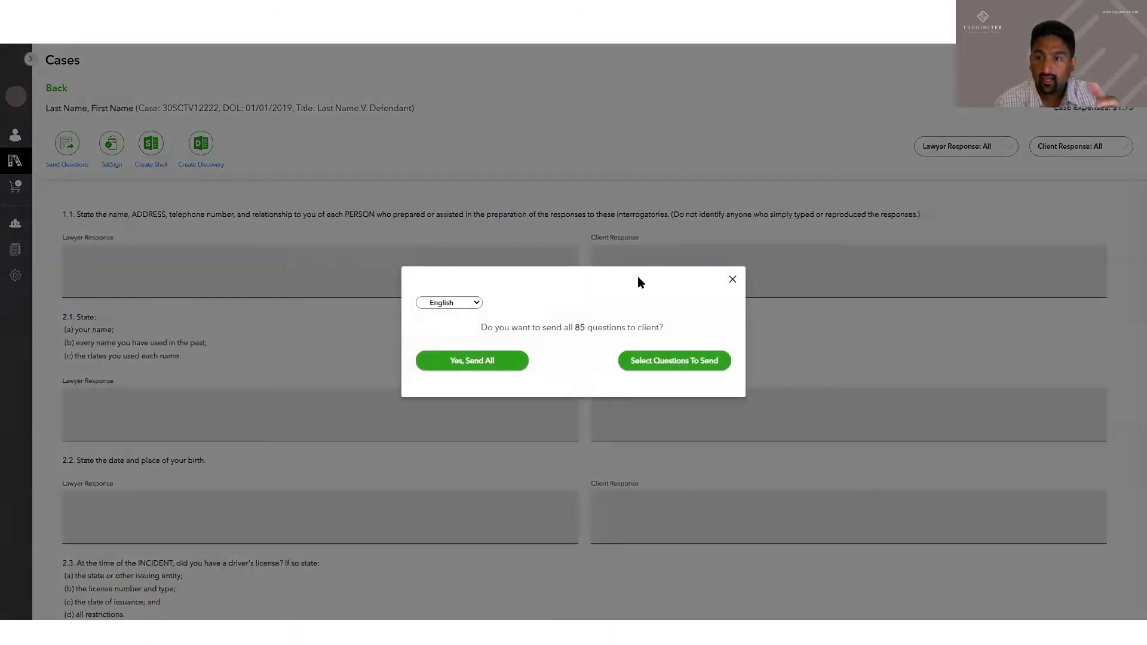
left_click(476, 303)
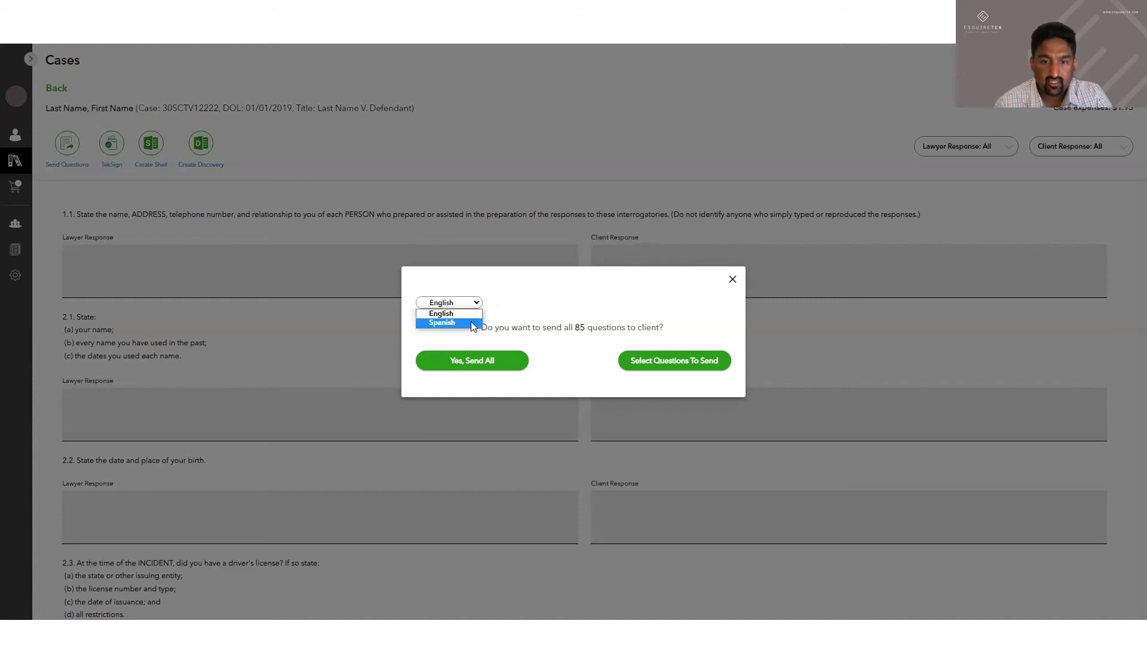
left_click(472, 323)
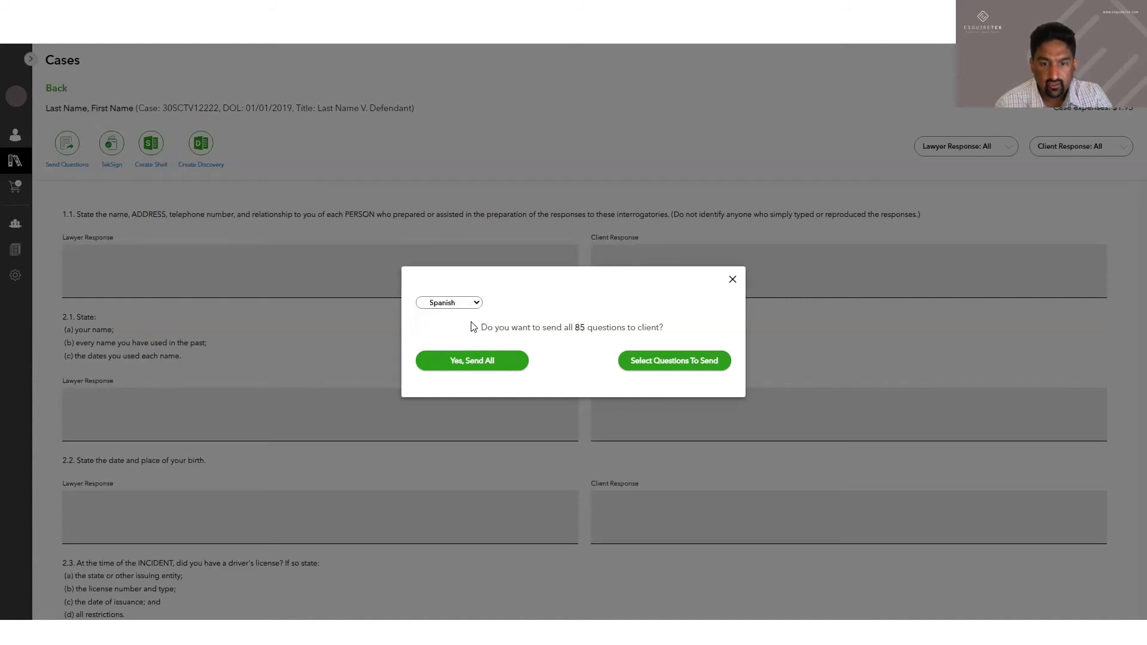
Select questions 2.1, 2.2 and 2.3 and confirm sending them to the client
left_click(660, 361)
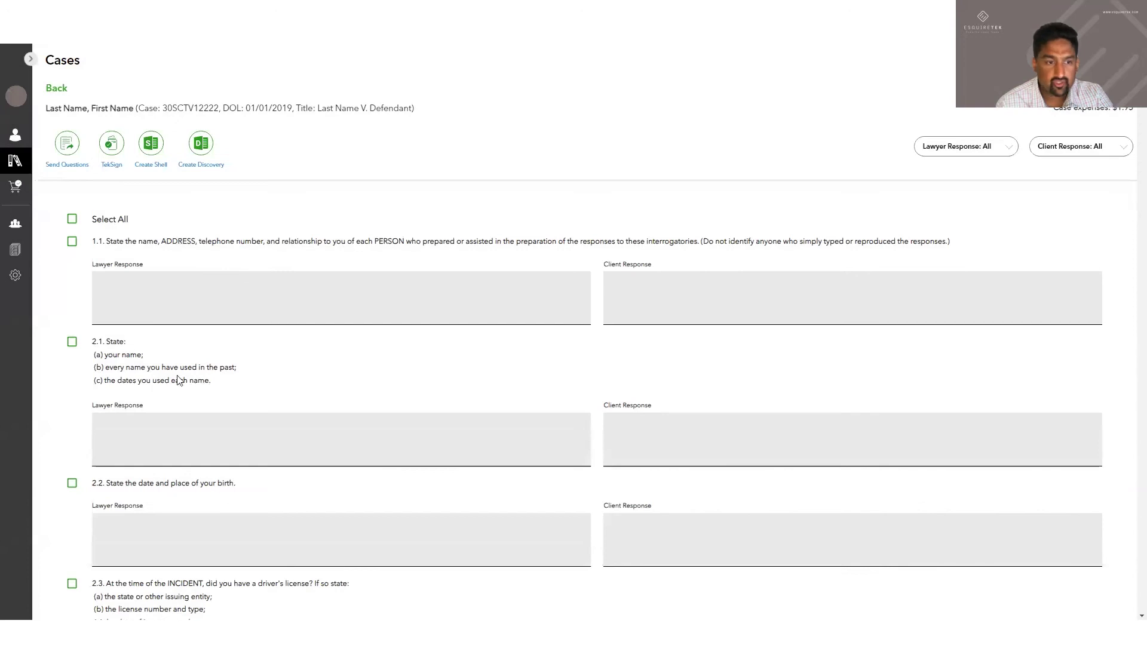
left_click(72, 341)
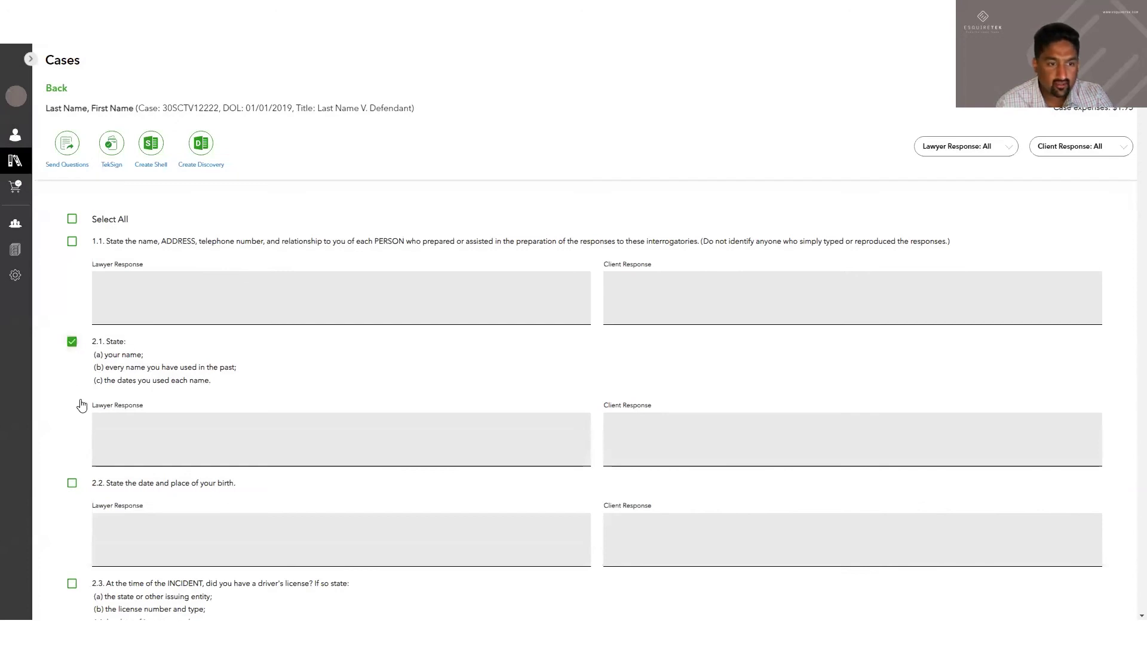
left_click(72, 482)
left_click(72, 583)
left_click(67, 143)
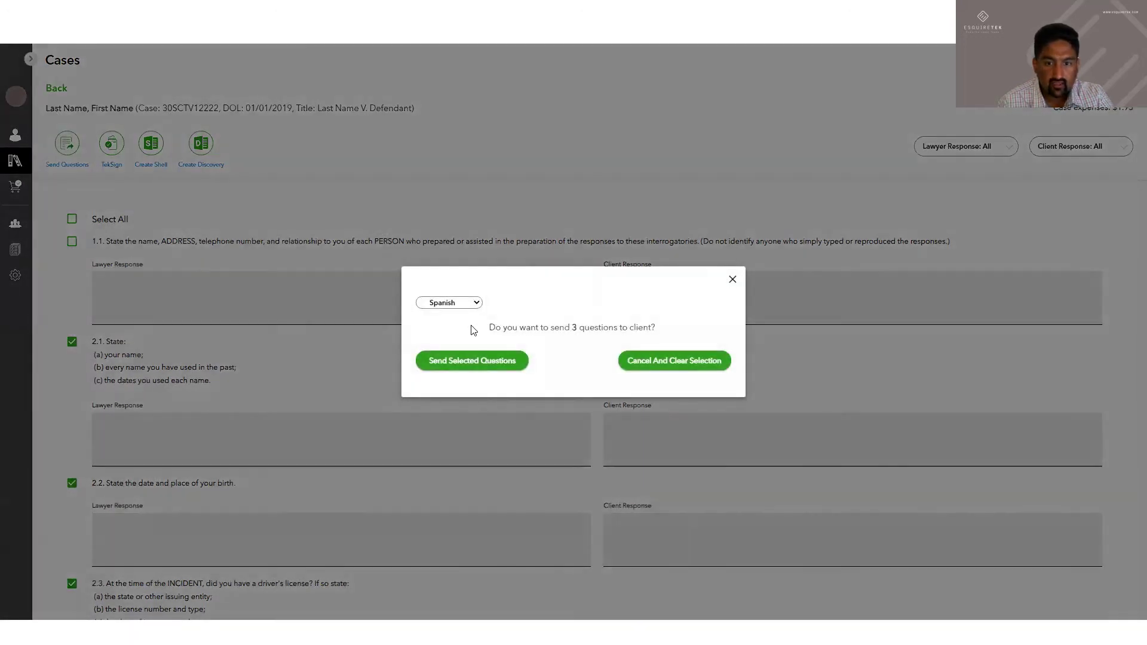
left_click(510, 364)
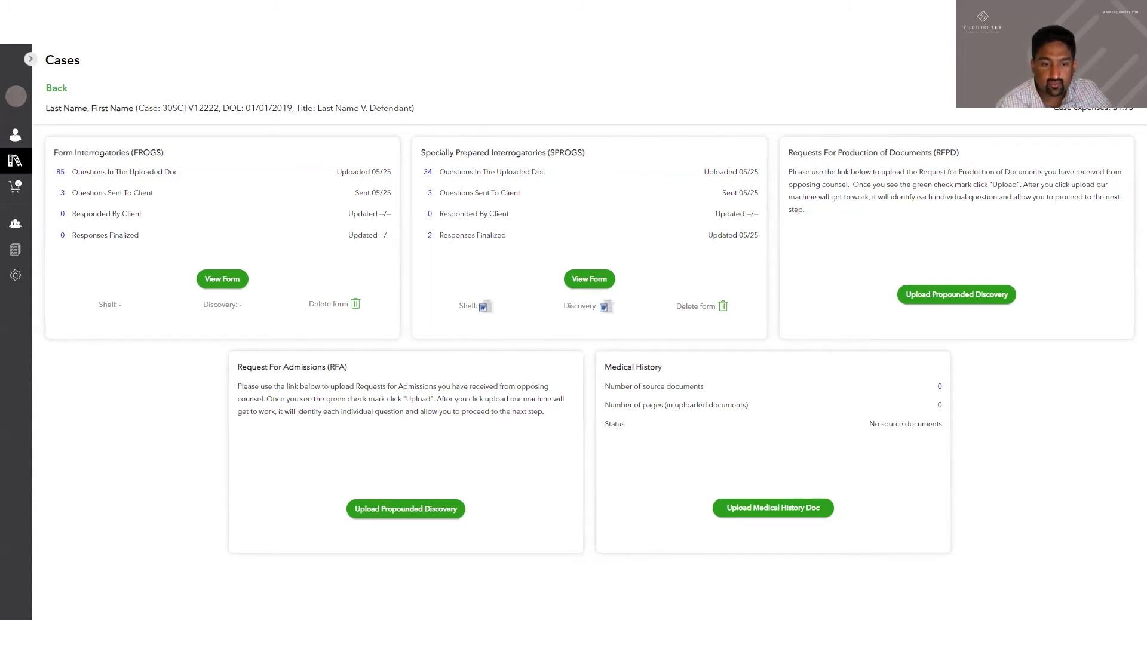
Switch from the case overview to another open window
key("alt+Tab")
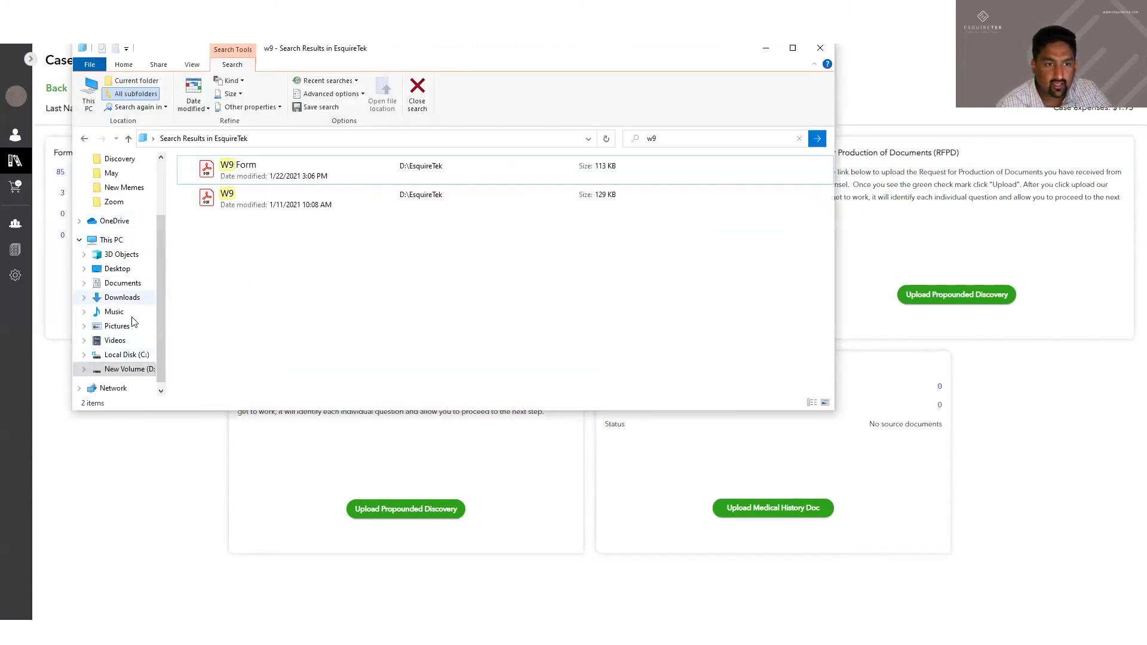
Open Redacted_Summary.pdf in Acrobat and scroll through its first operative report entry
scroll(134, 322, "up", 2)
left_click(117, 203)
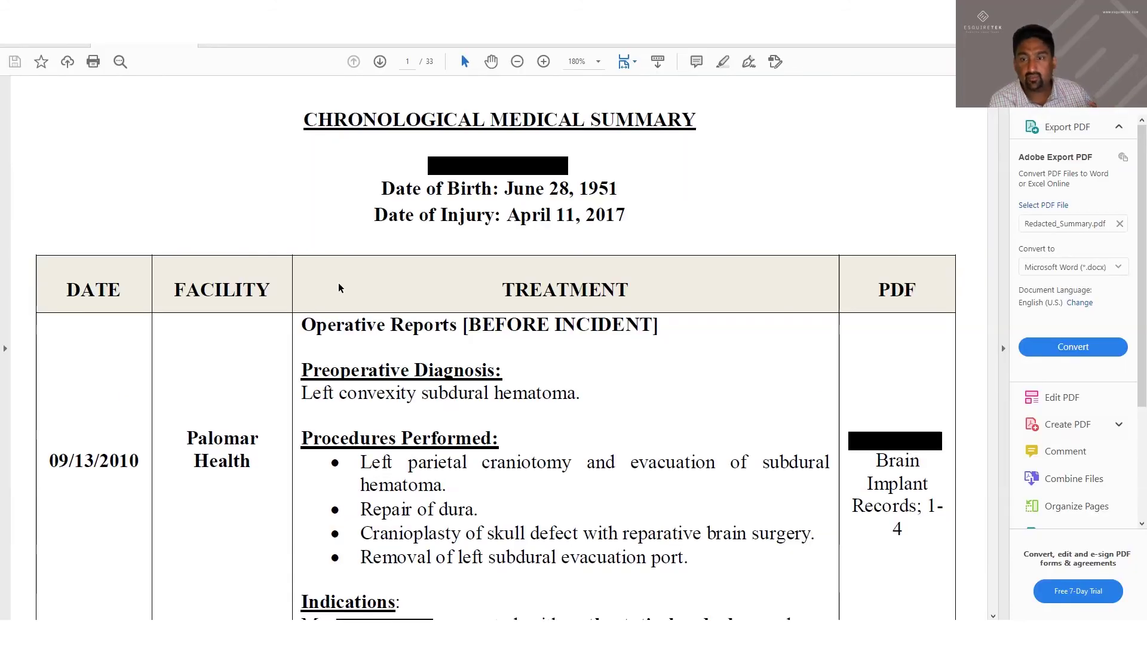
scroll(334, 272, "down", 2)
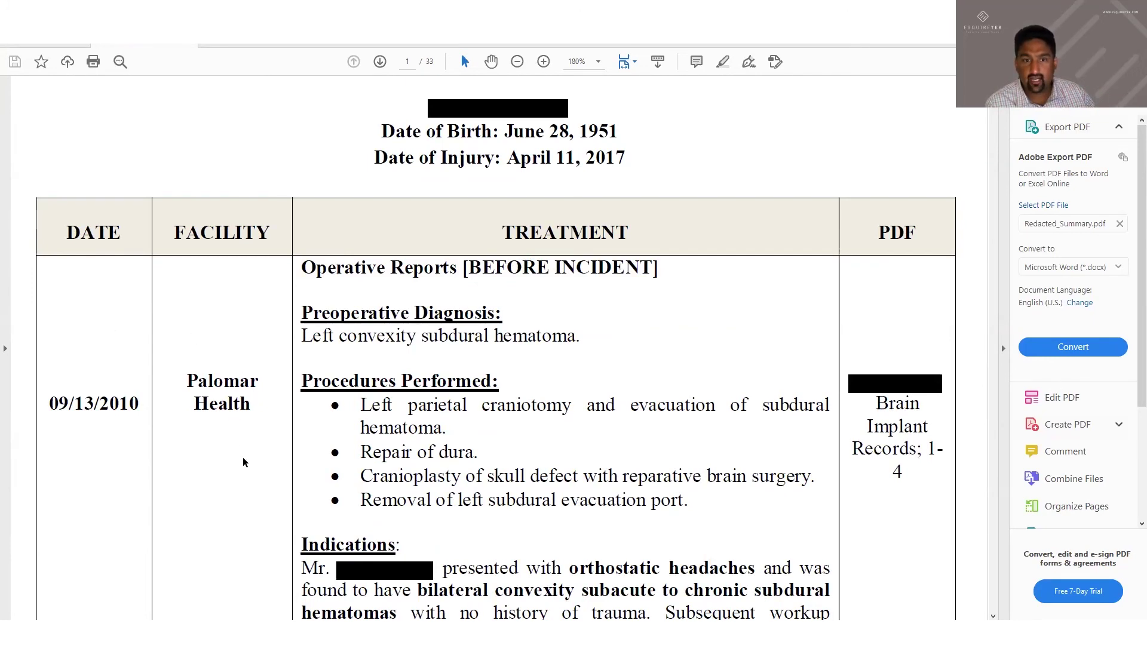
scroll(627, 331, "down", 2)
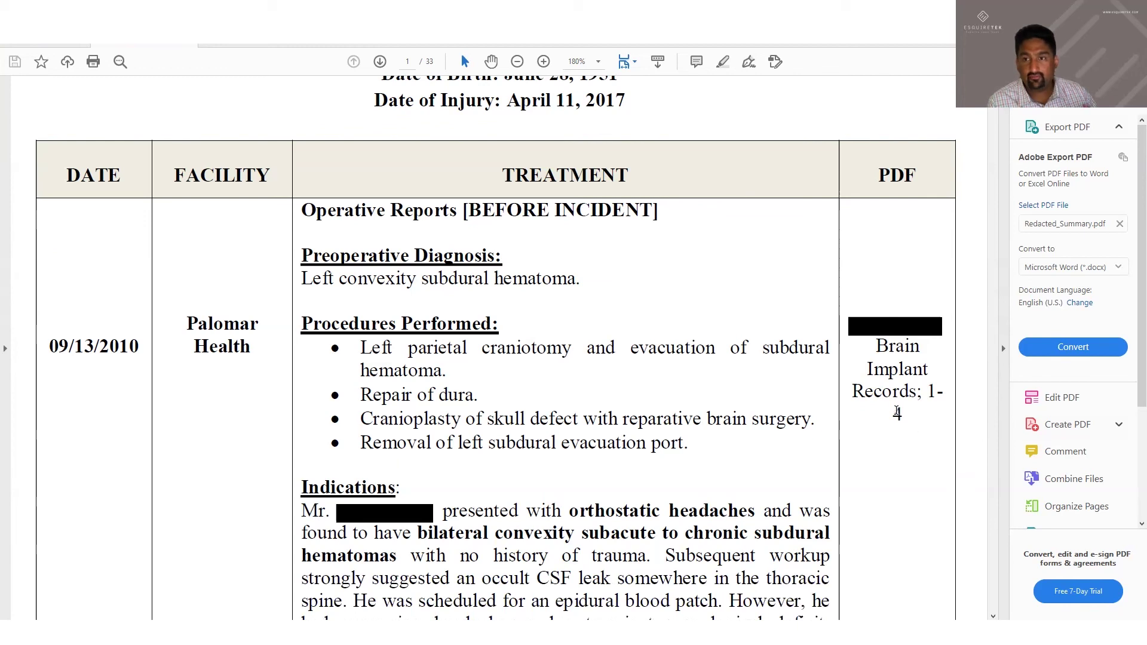
scroll(599, 403, "down", 3)
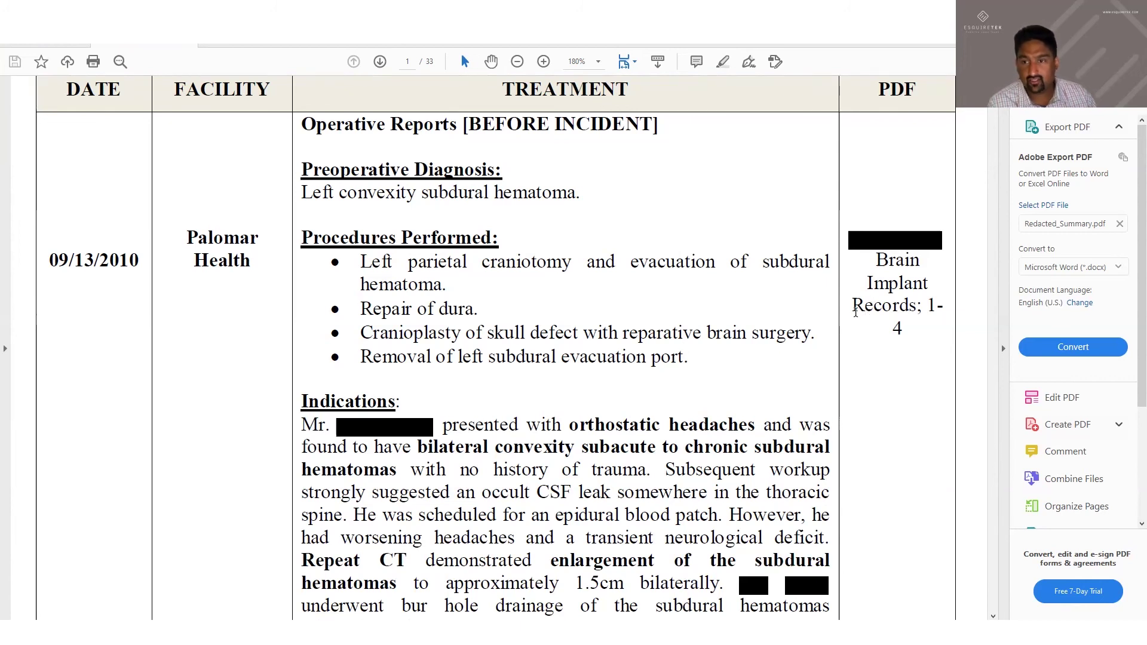
scroll(520, 388, "down", 15)
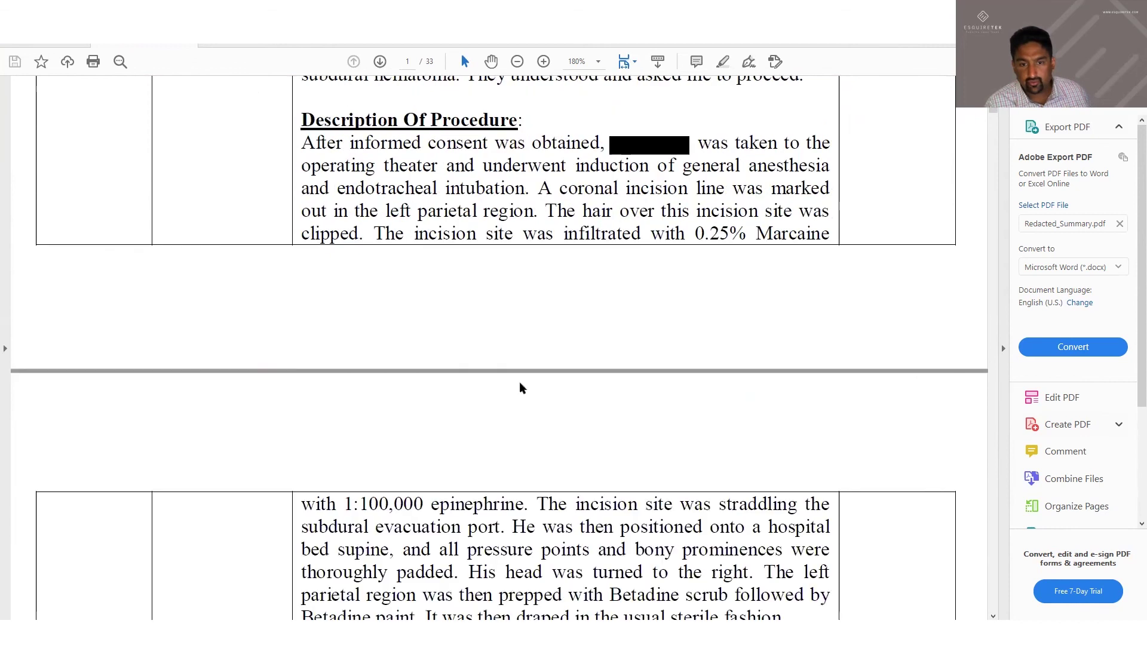
scroll(520, 388, "down", 5)
Search the medical summary for 'back', then 'shoulder', stepping through several matches of each
key("ctrl+f")
type("bac")
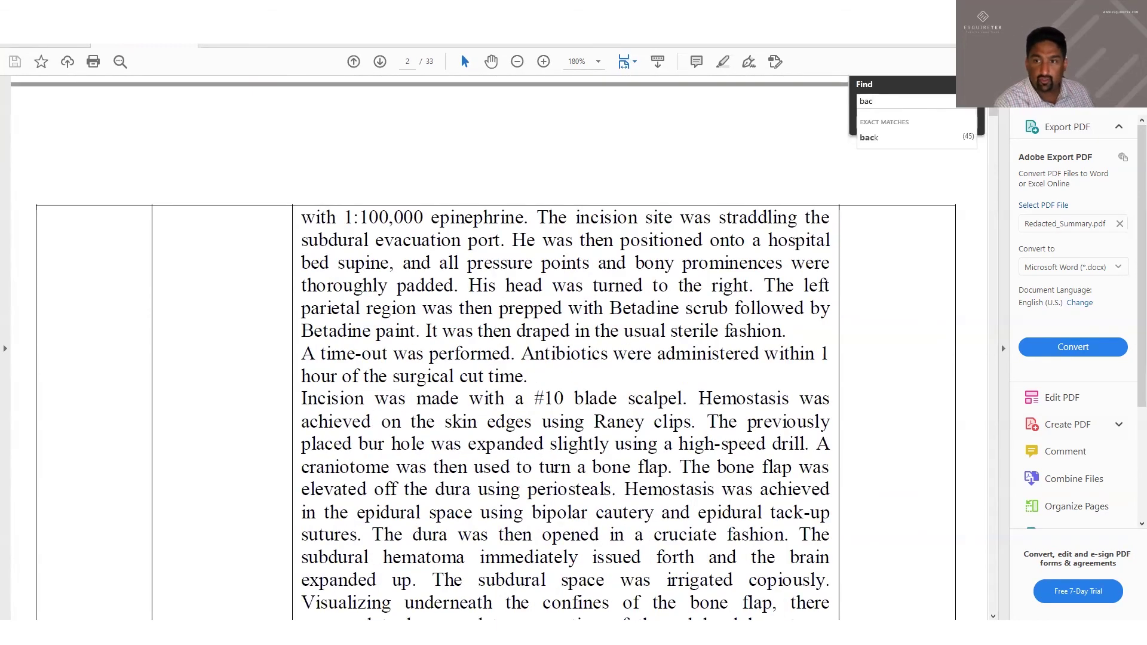
type("k")
key("Return")
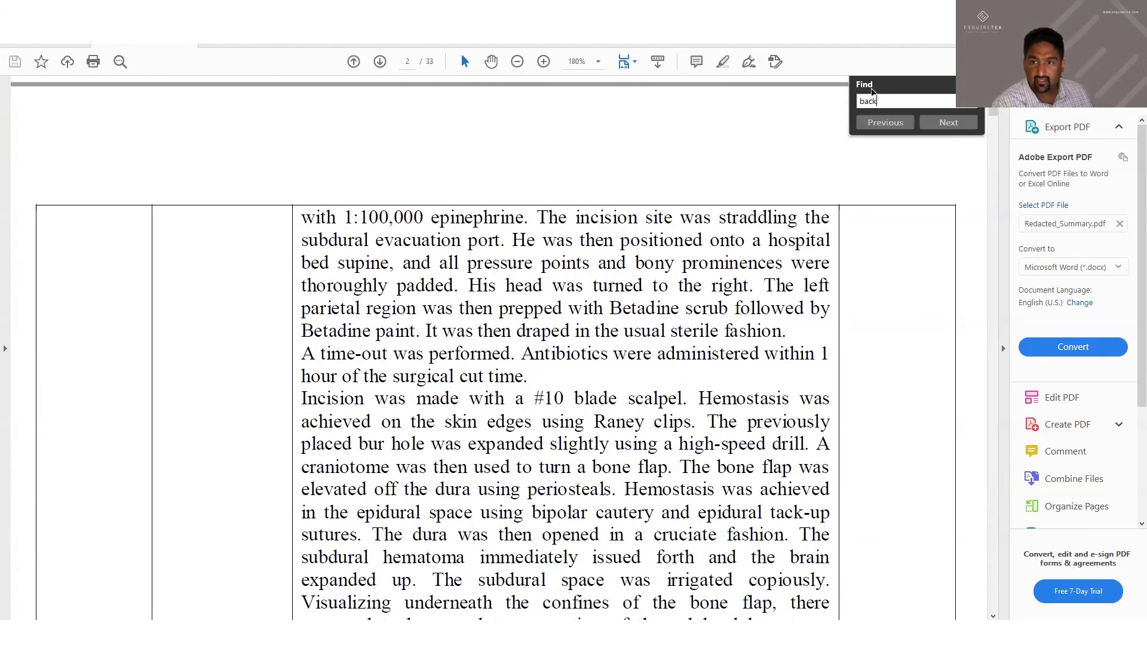
key("Return")
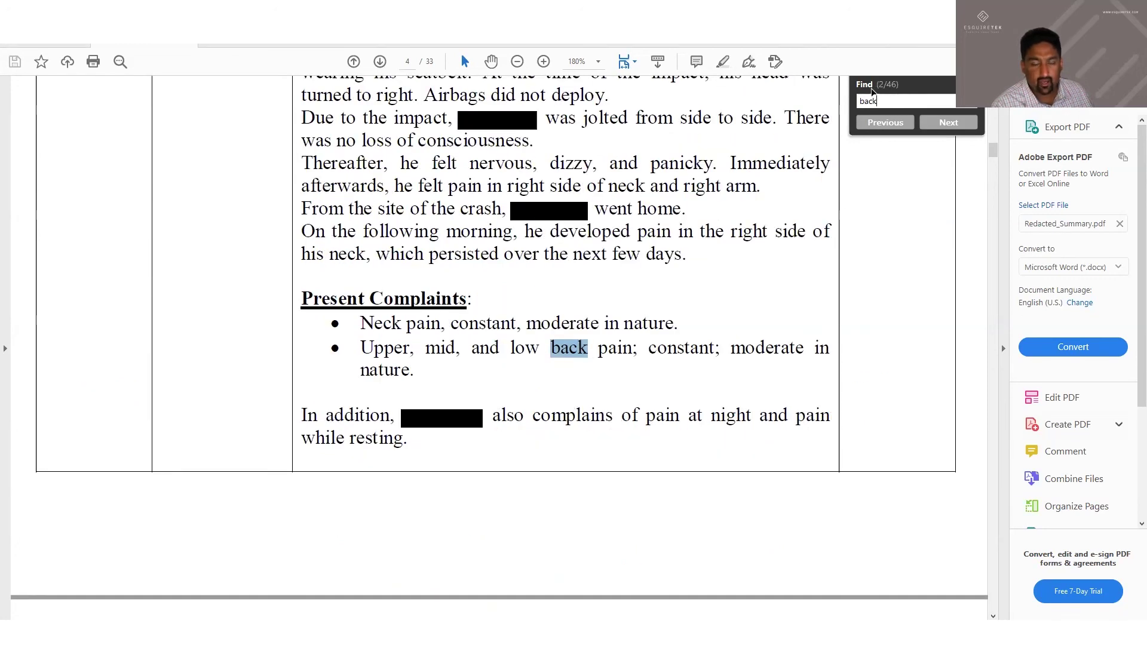
key("Return")
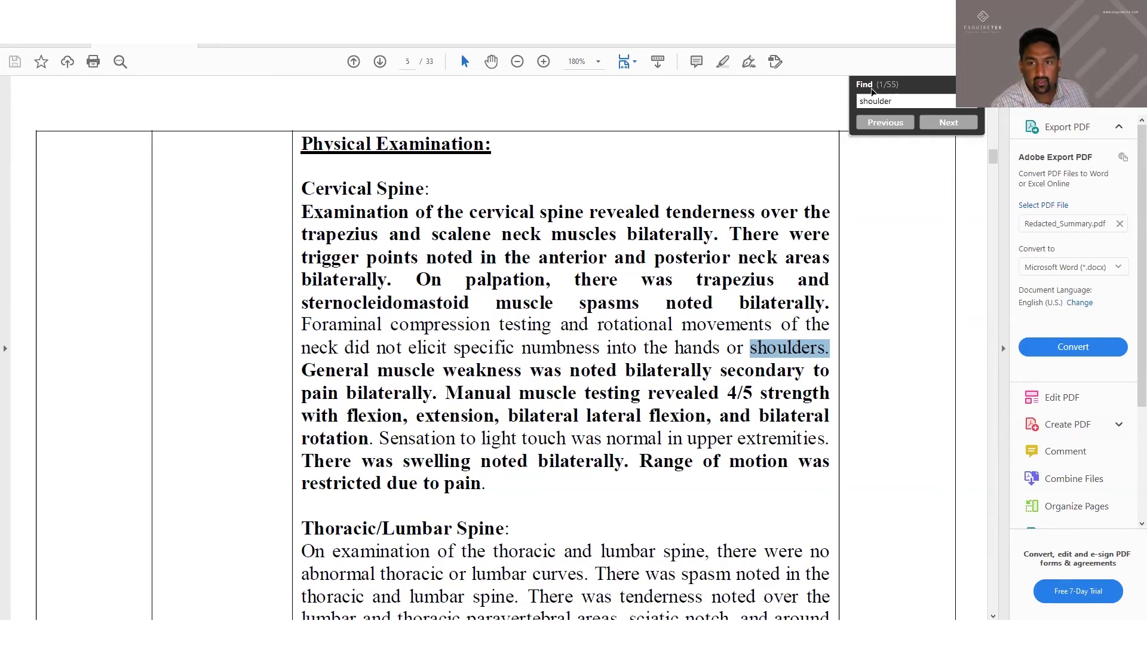
key("Return")
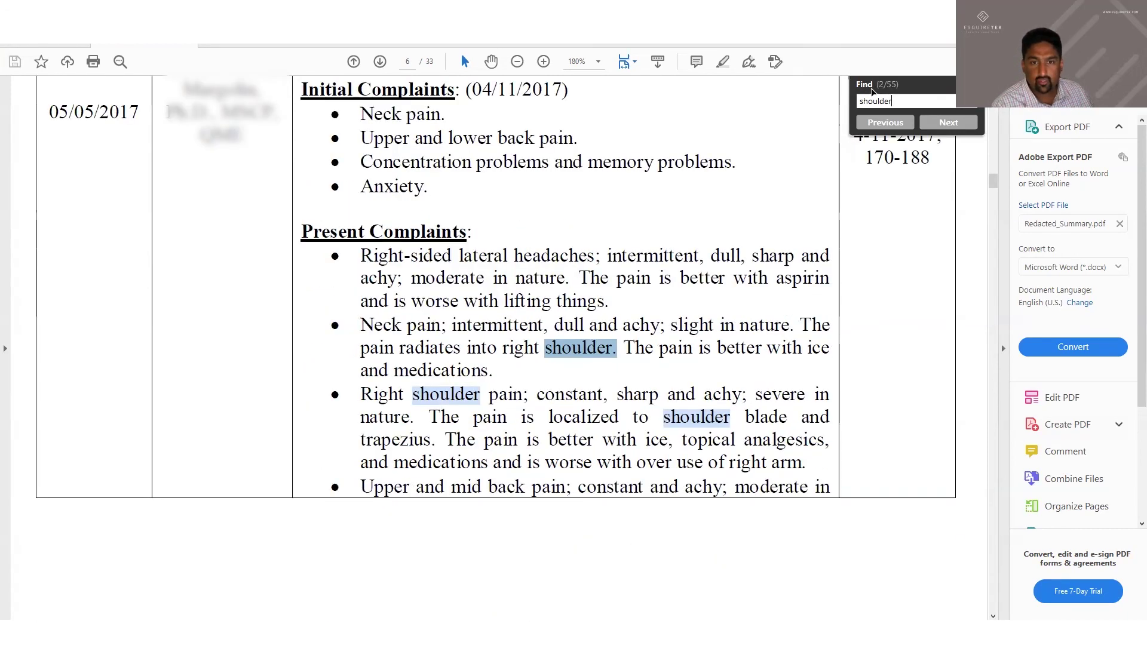
key("Return")
key("Return")
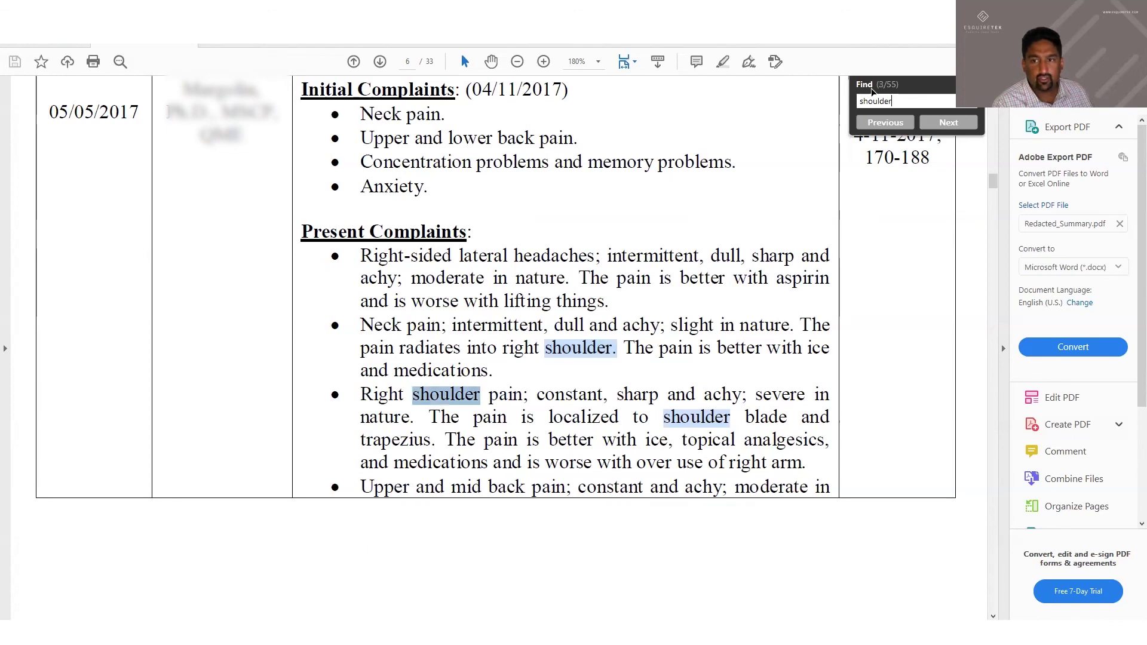